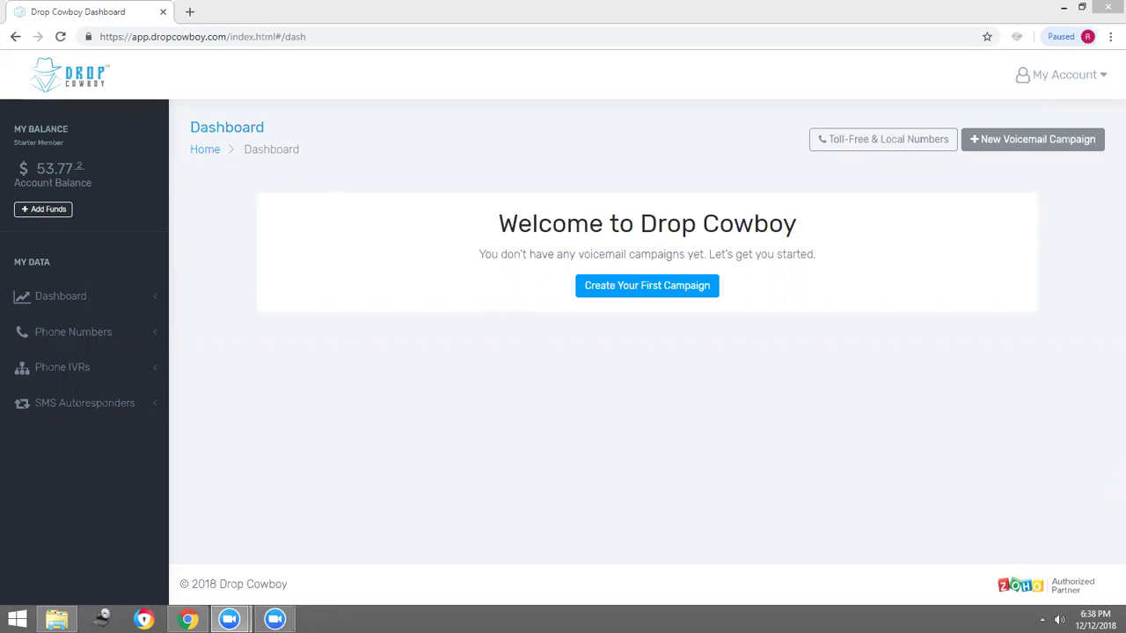
- Start a new voicemail campaign and enter 'test' as its campaign name
click(623, 285)
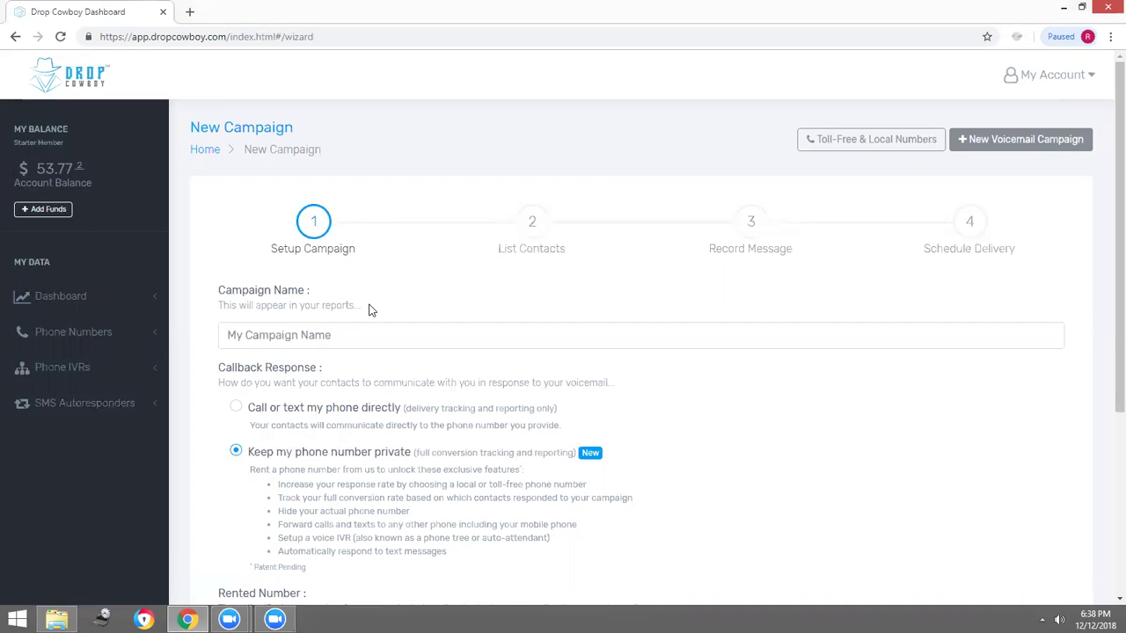
scroll(387, 296, down, 2)
click(260, 189)
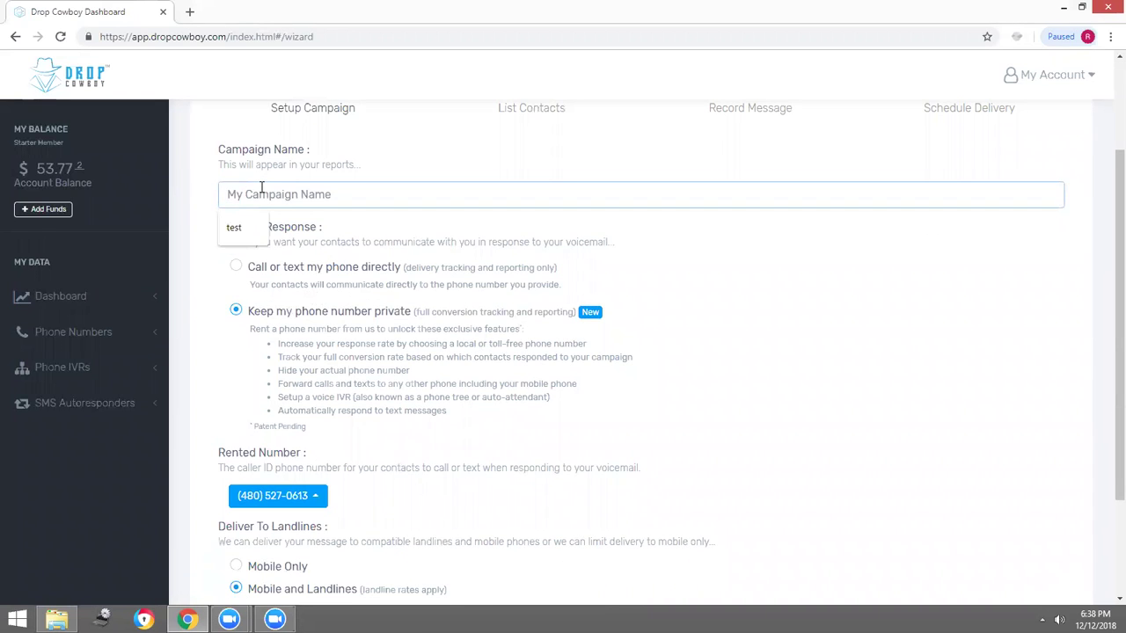
text(test)
click(356, 214)
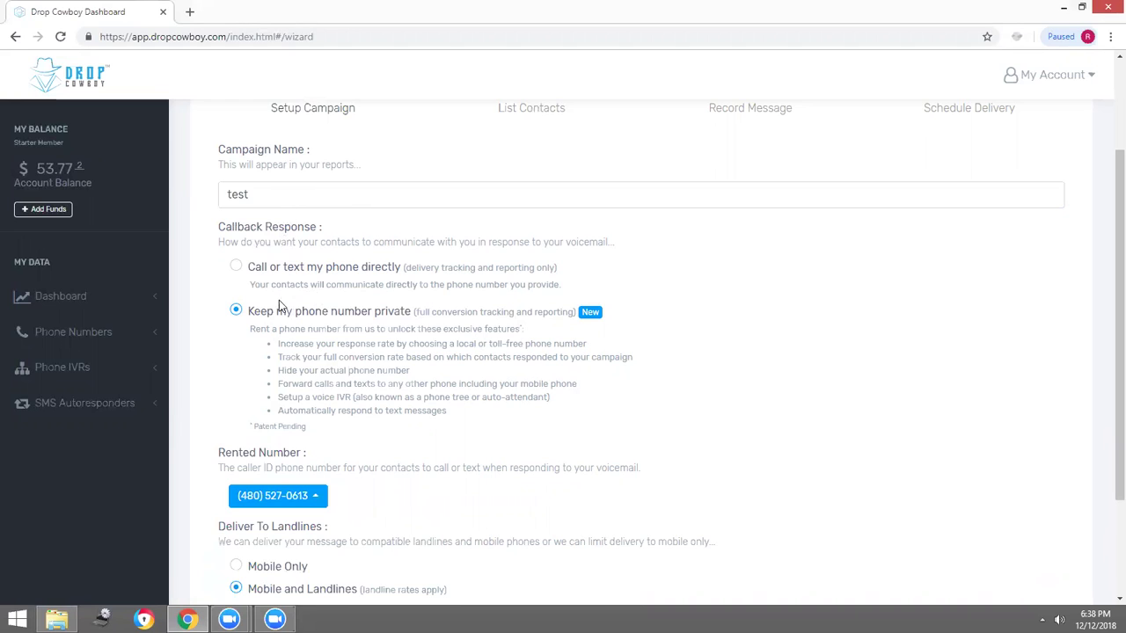
- Set the callback response to 'Call or text my phone directly' and deliver to mobile phones only
click(236, 267)
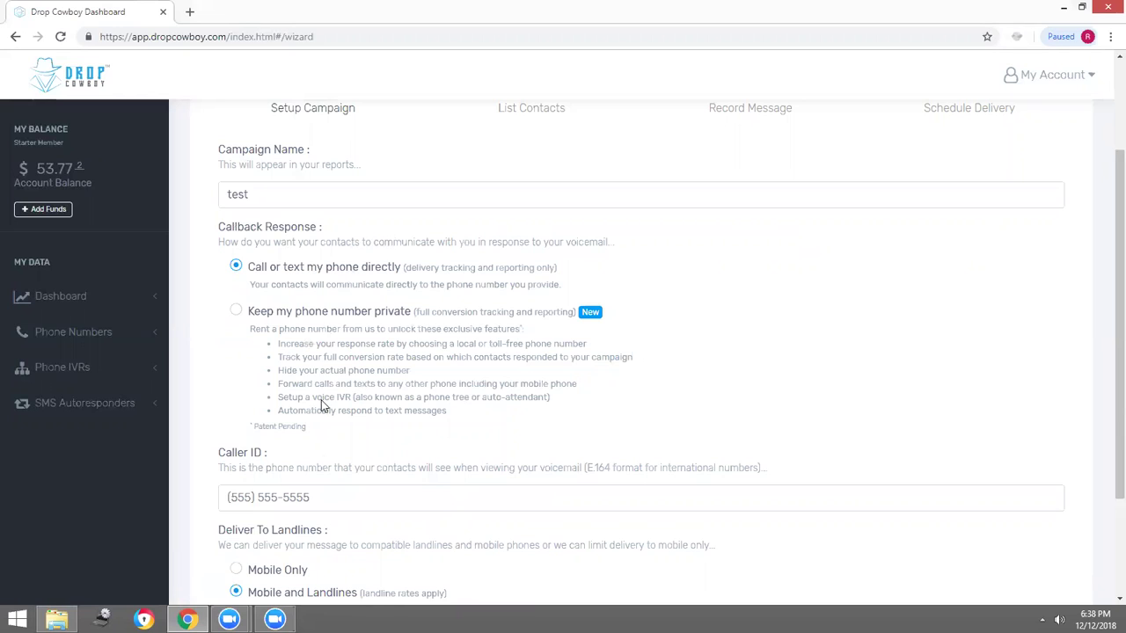
click(239, 504)
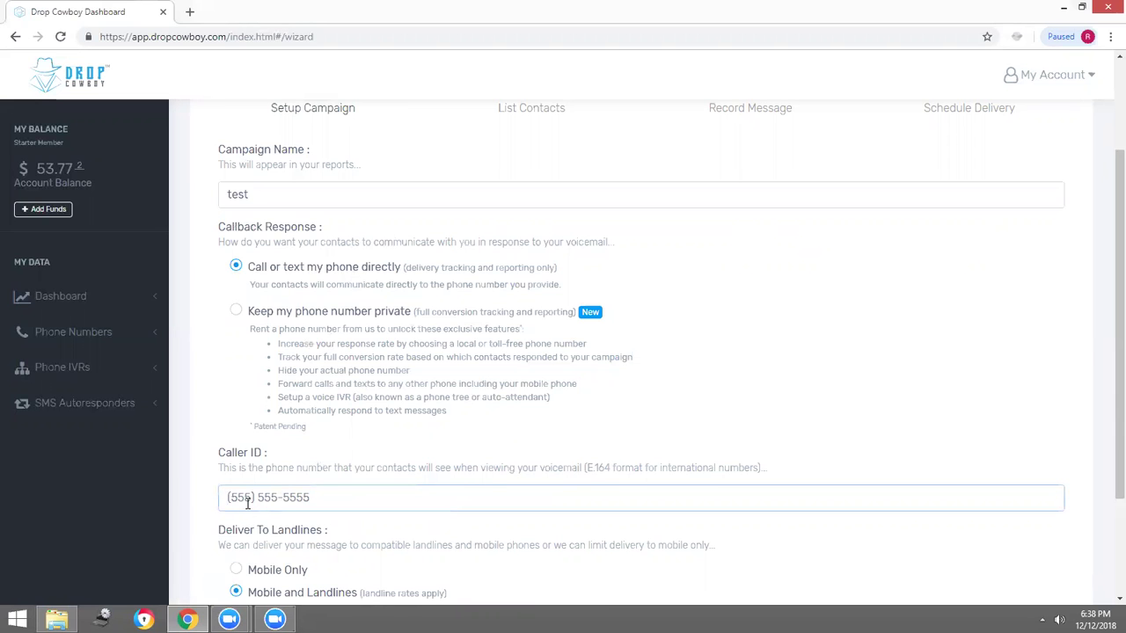
scroll(255, 506, down, 1)
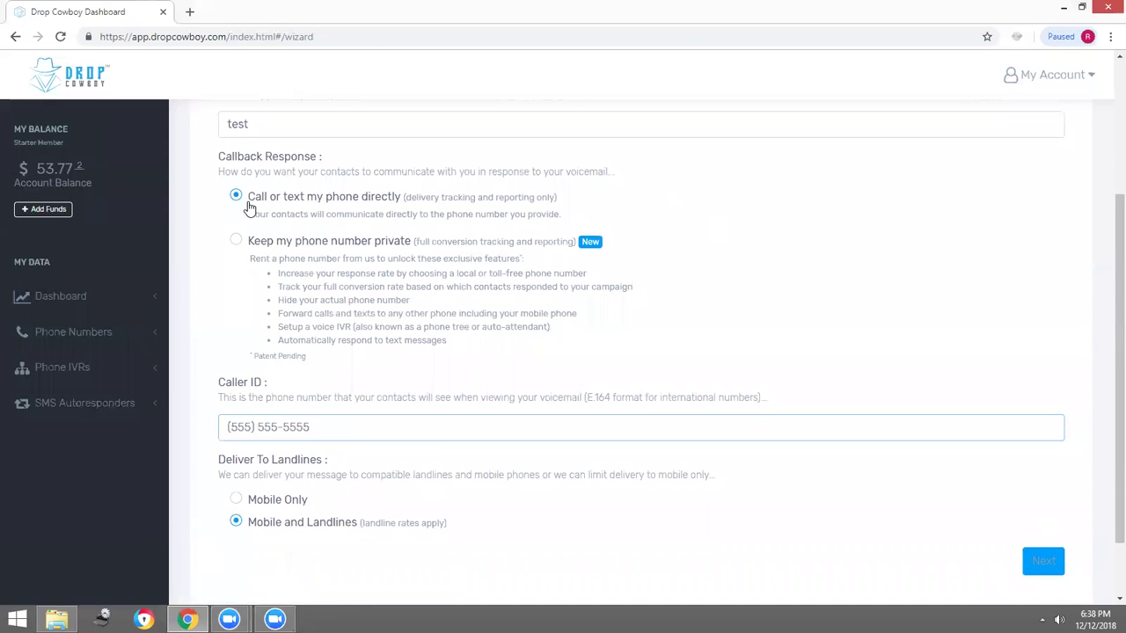
scroll(307, 424, down, 1)
scroll(307, 424, down, 1)
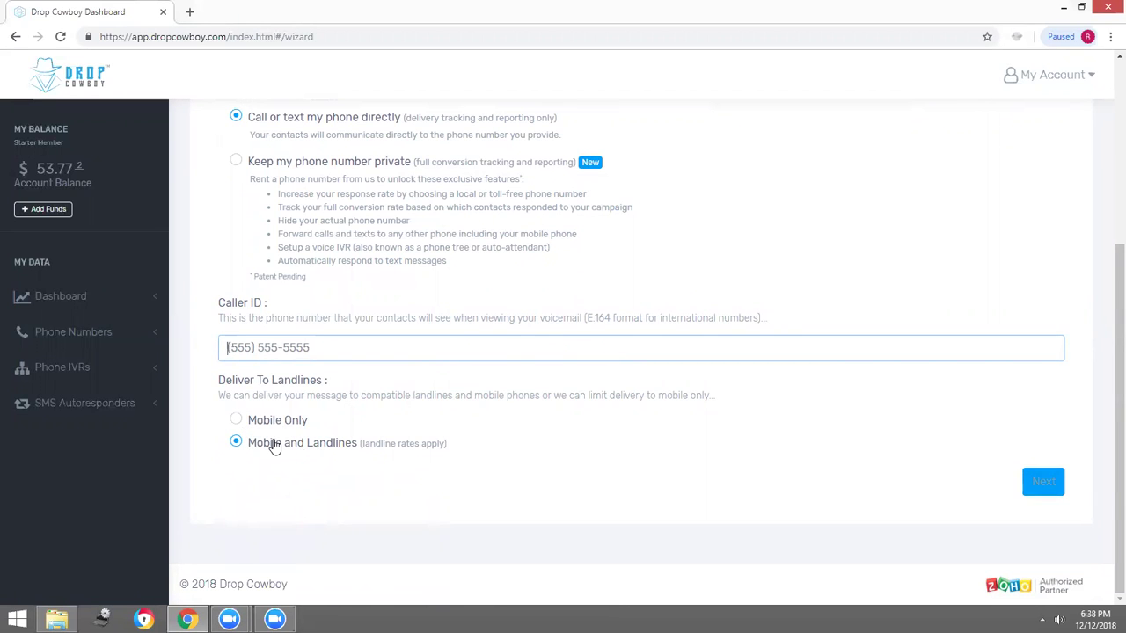
click(359, 458)
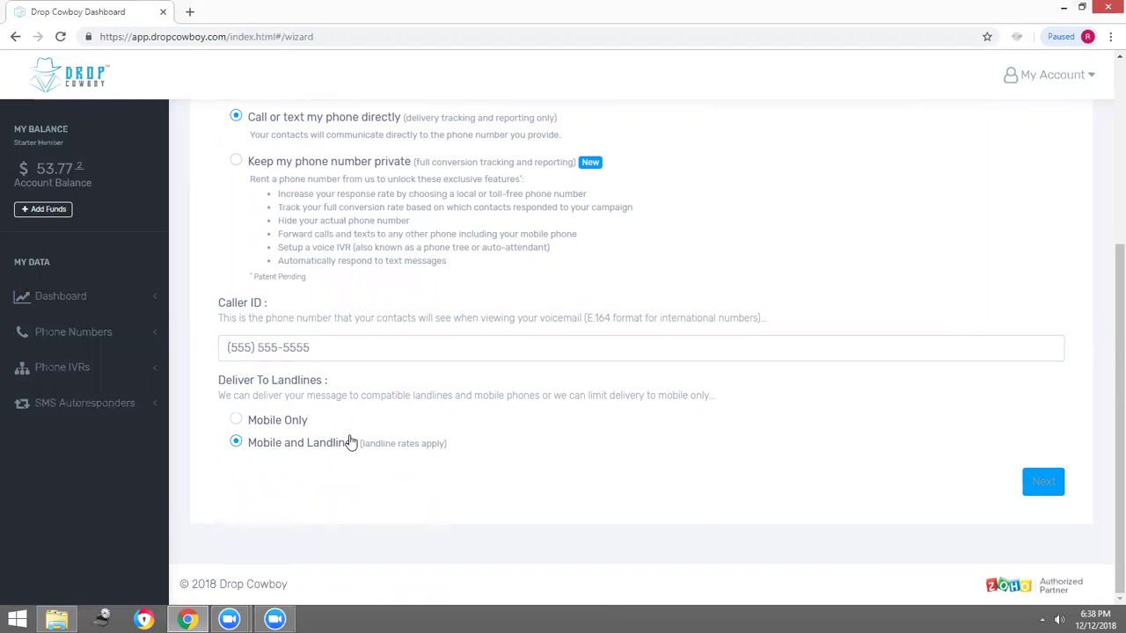
click(239, 421)
scroll(519, 475, up, 3)
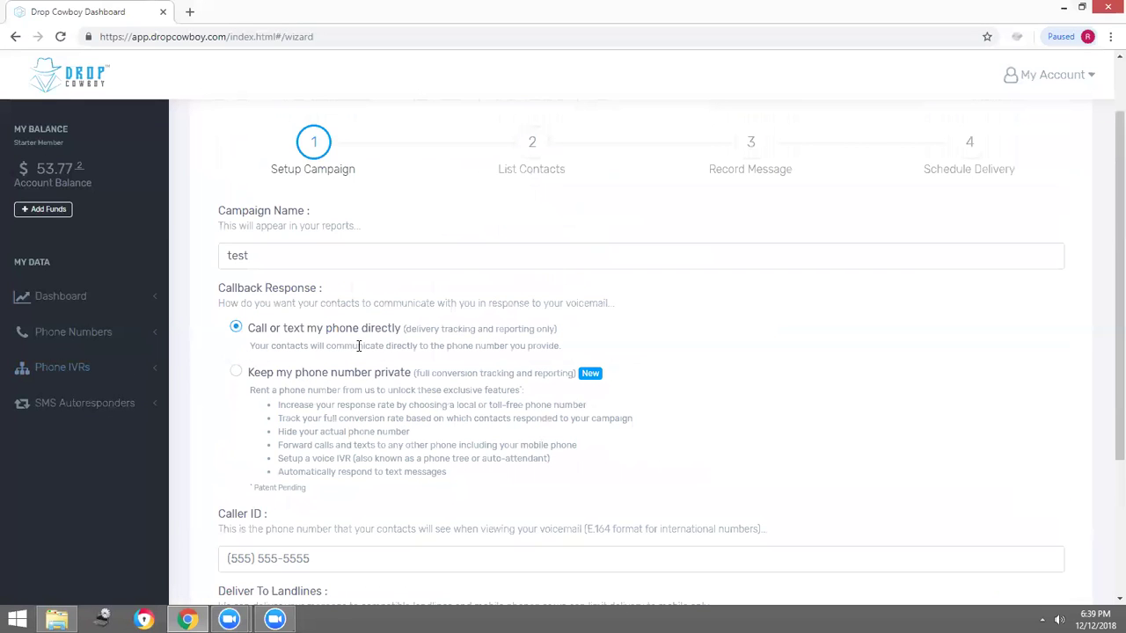
- Choose 'Keep my phone number private' with the default rented number, then advance to List Contacts
click(237, 373)
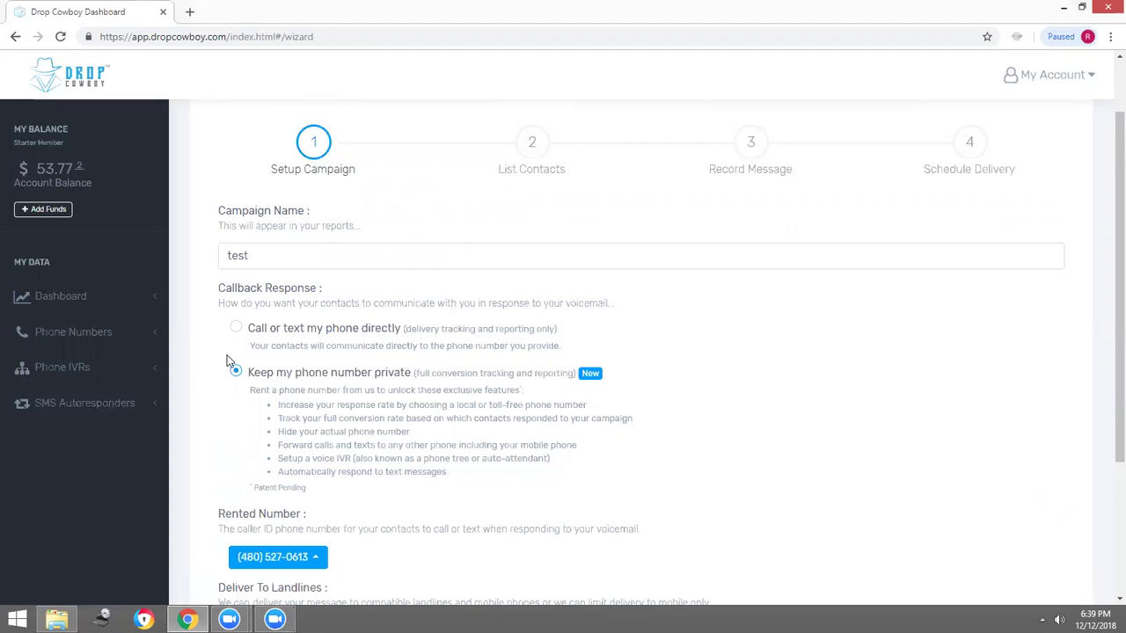
scroll(563, 476, down, 2)
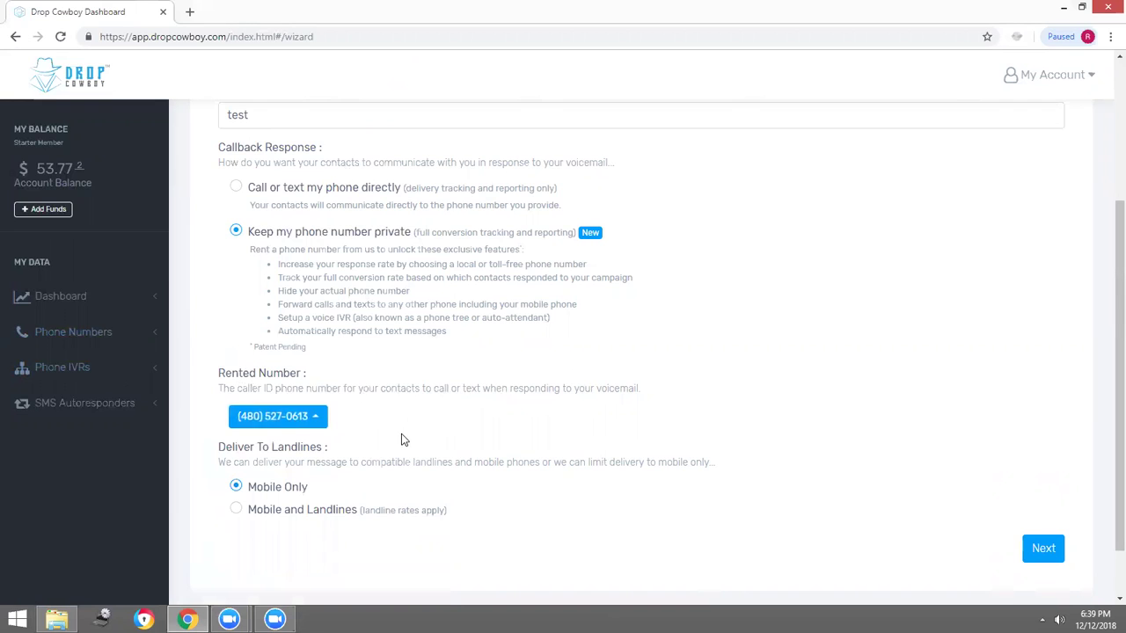
click(321, 427)
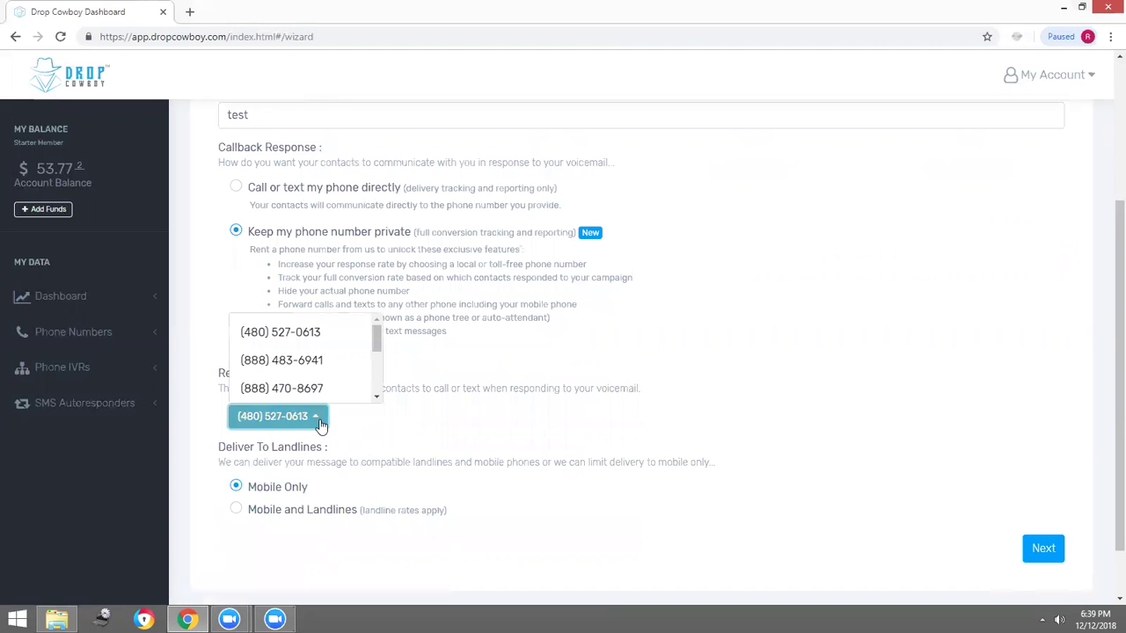
scroll(297, 351, down, 5)
scroll(301, 344, up, 5)
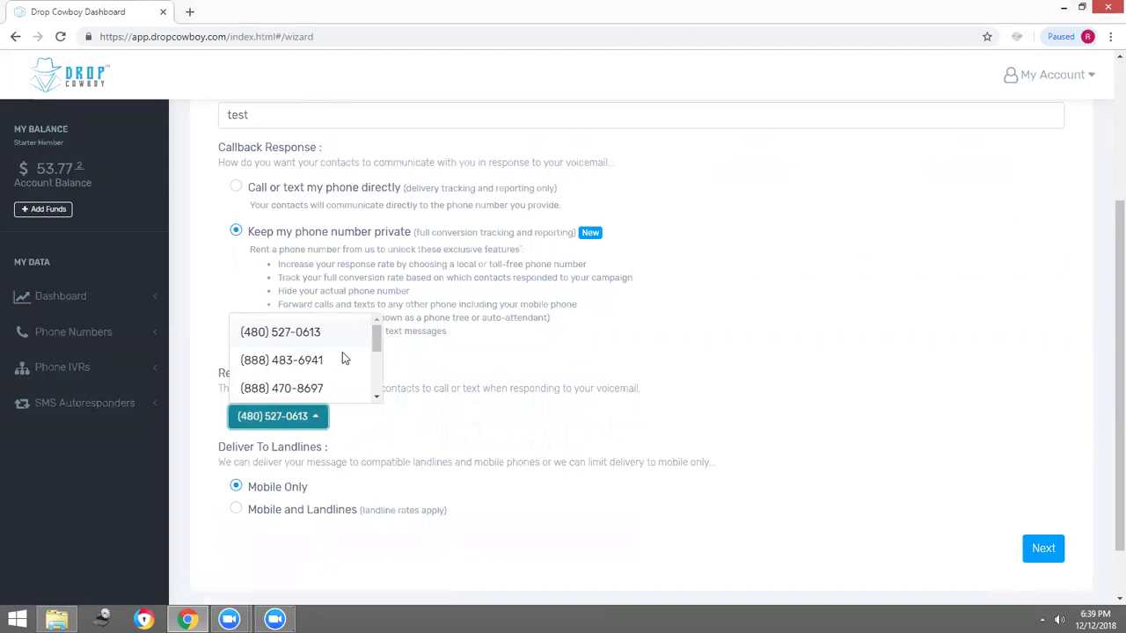
scroll(323, 372, down, 5)
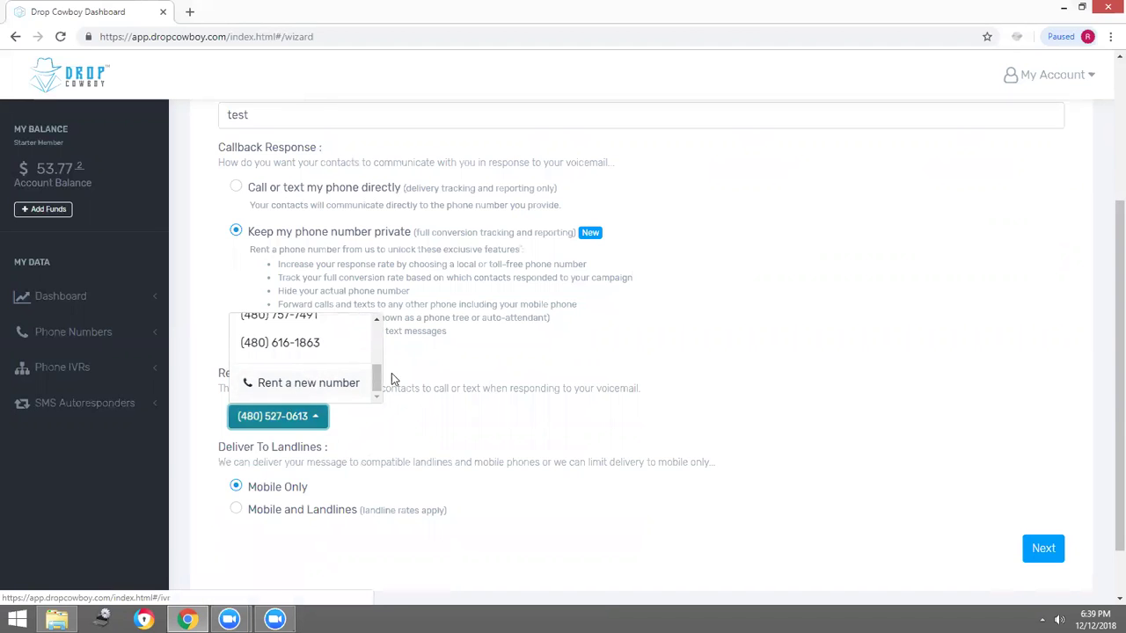
click(454, 357)
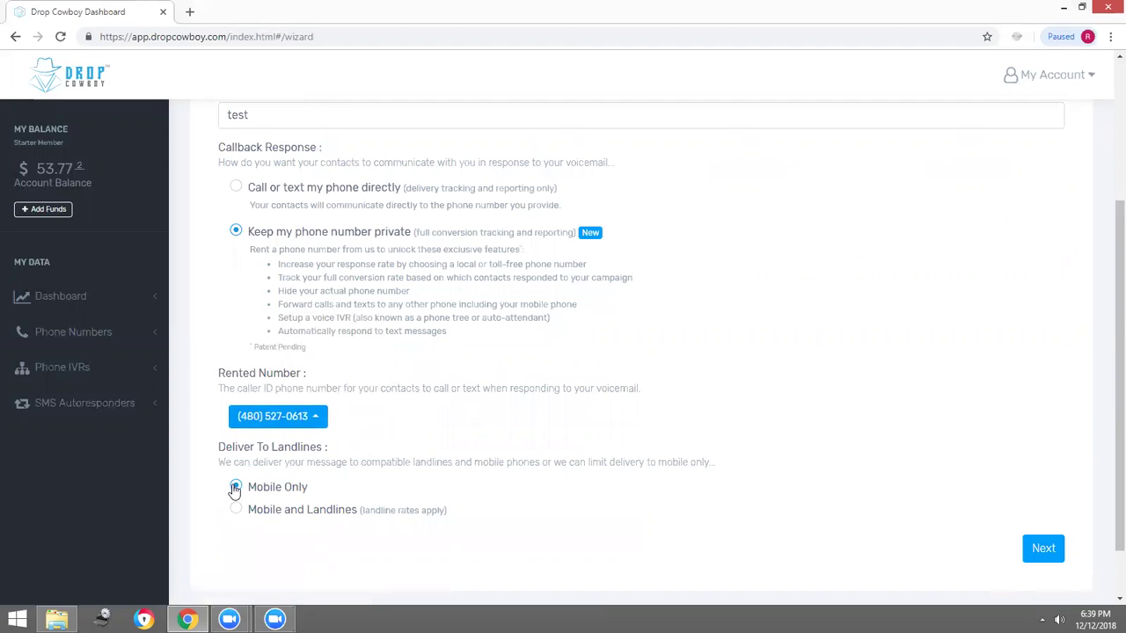
click(1053, 552)
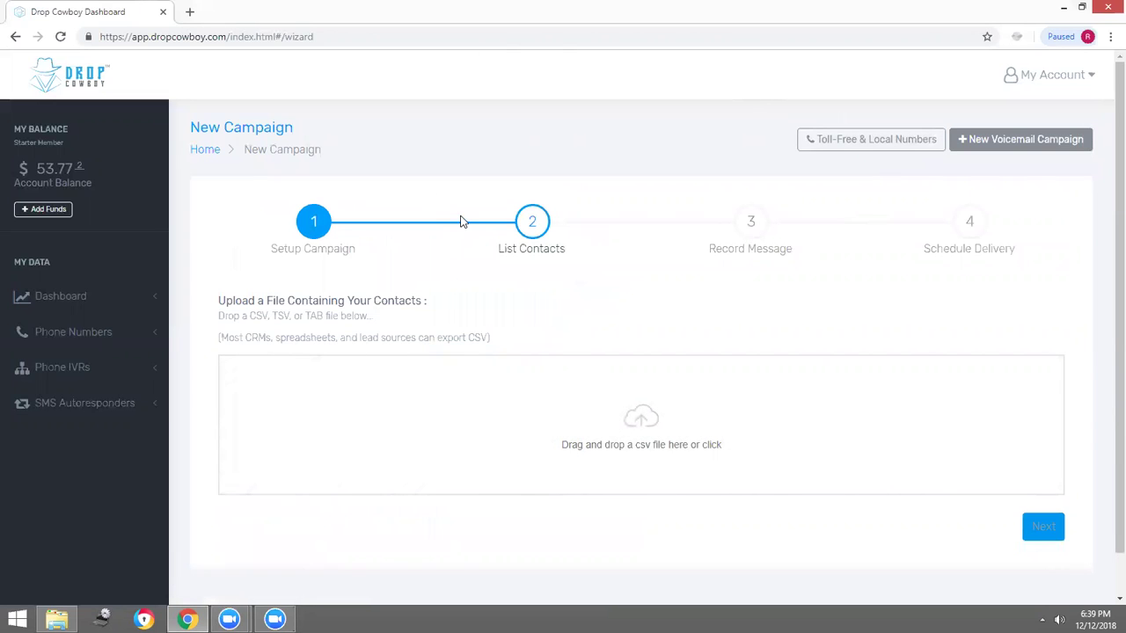
- Drag the contacts CSV from the desktop into the upload area, previewing four phone numbers
double_click(334, 21)
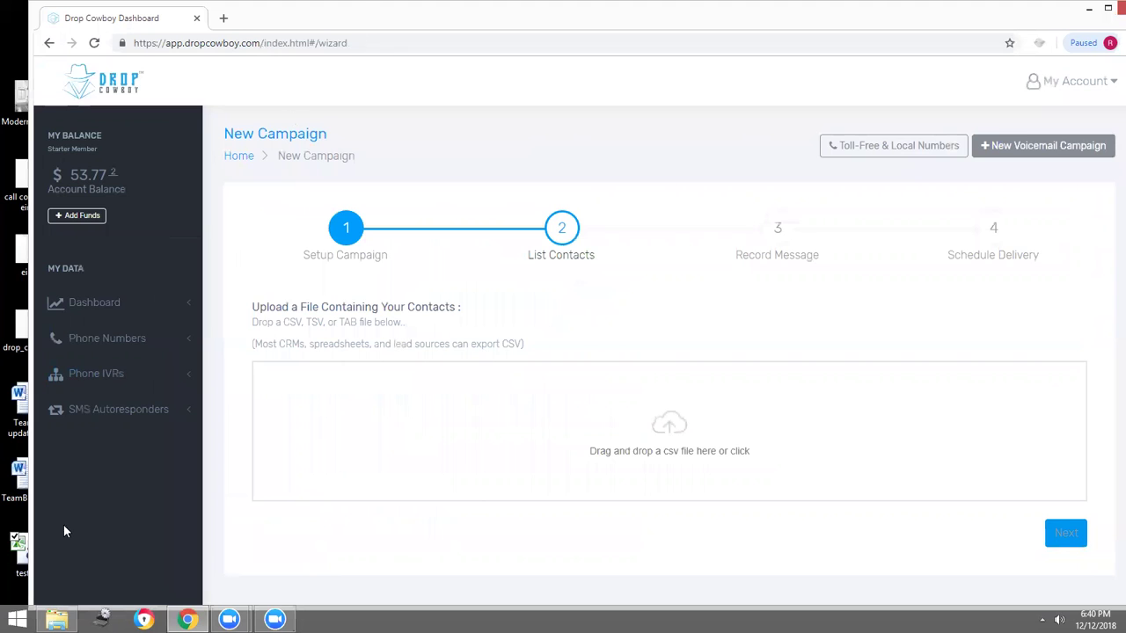
drag(16, 556, 494, 427)
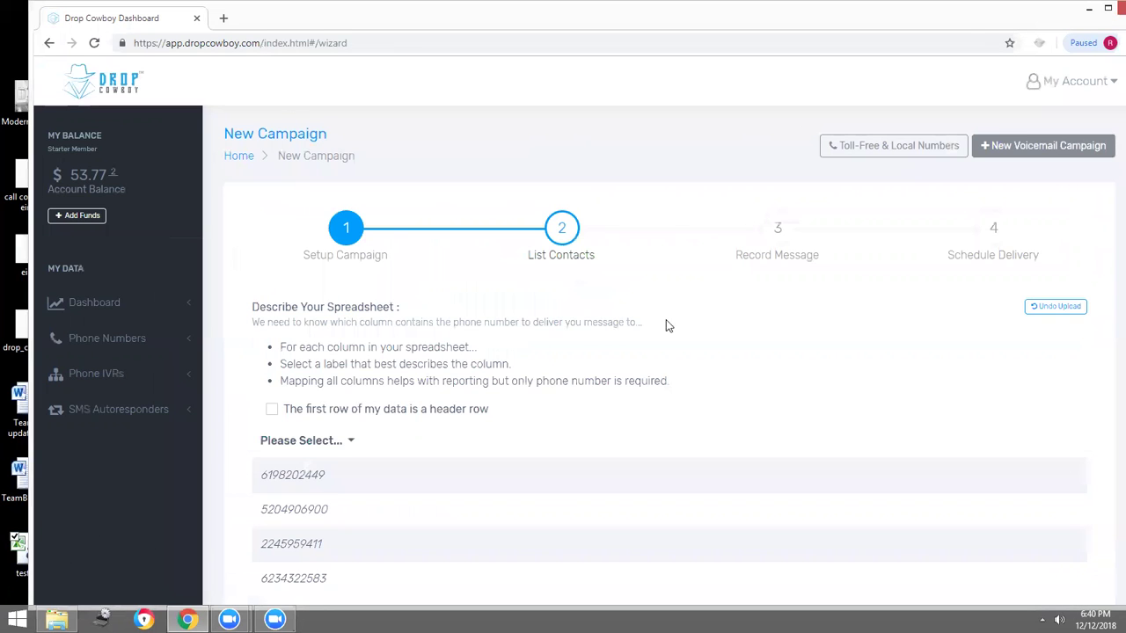
double_click(981, 14)
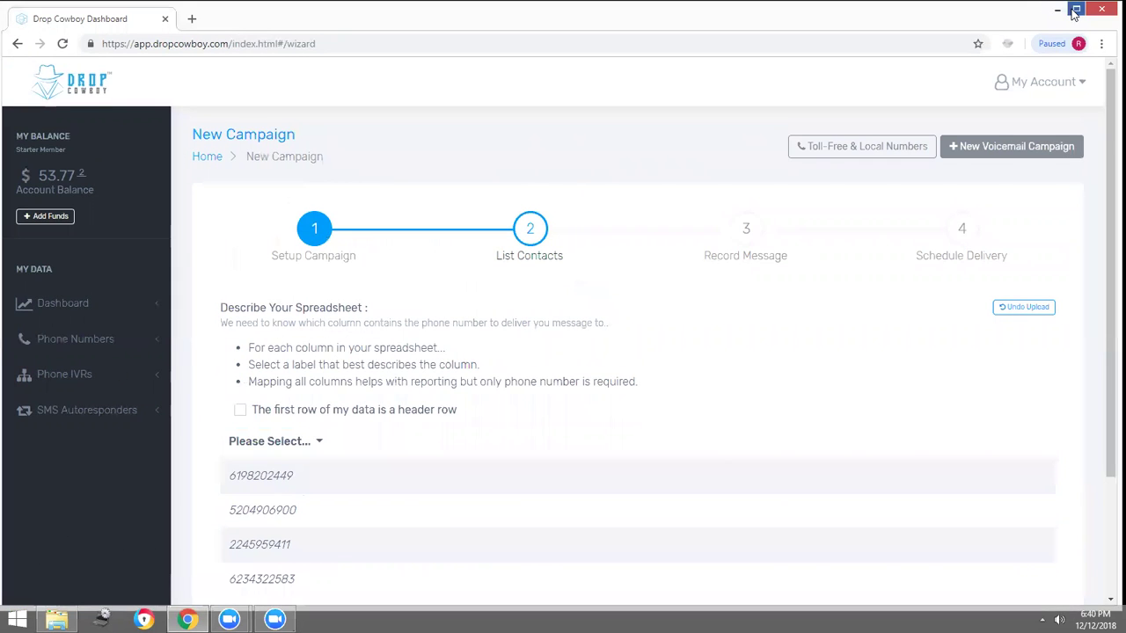
scroll(514, 351, down, 2)
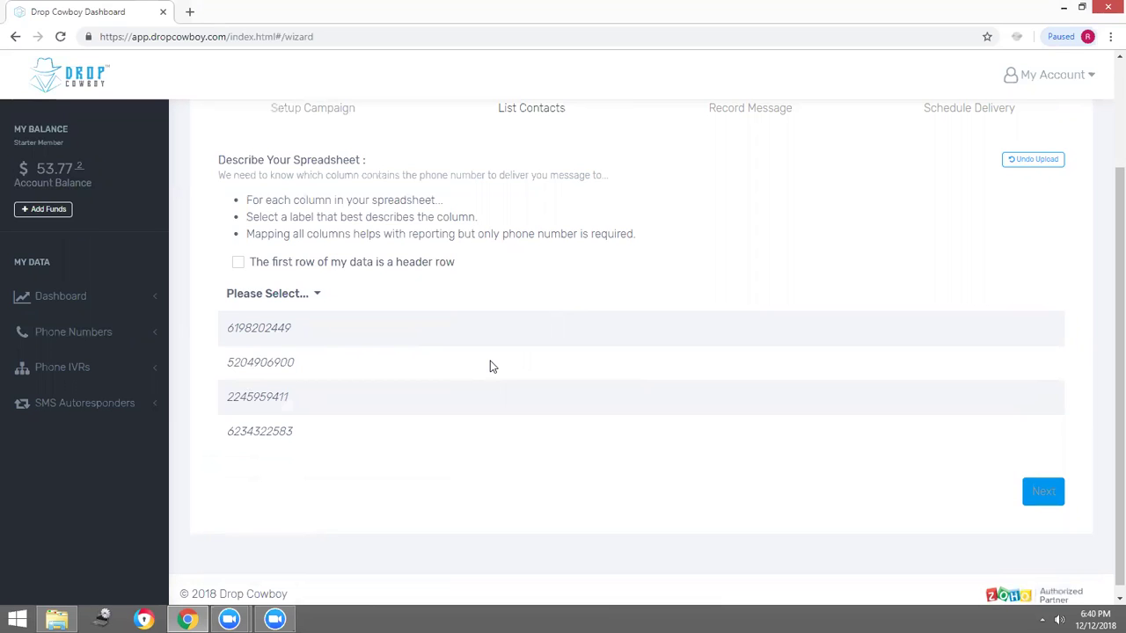
- Map the uploaded column to Phone Number with no header row, then advance to Record Message
click(238, 264)
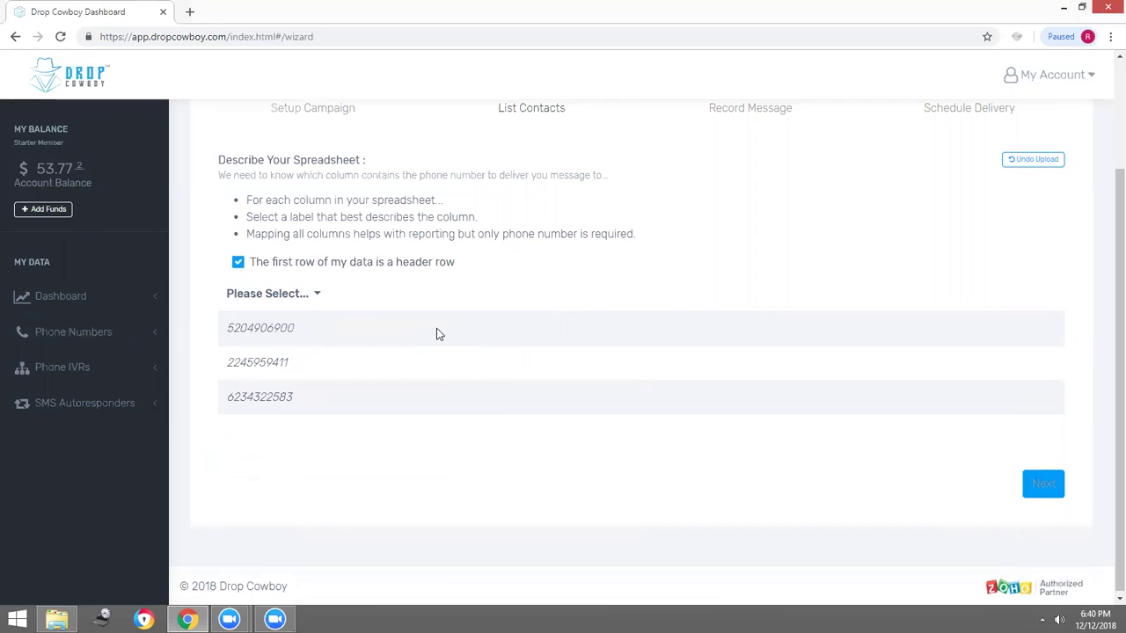
click(238, 262)
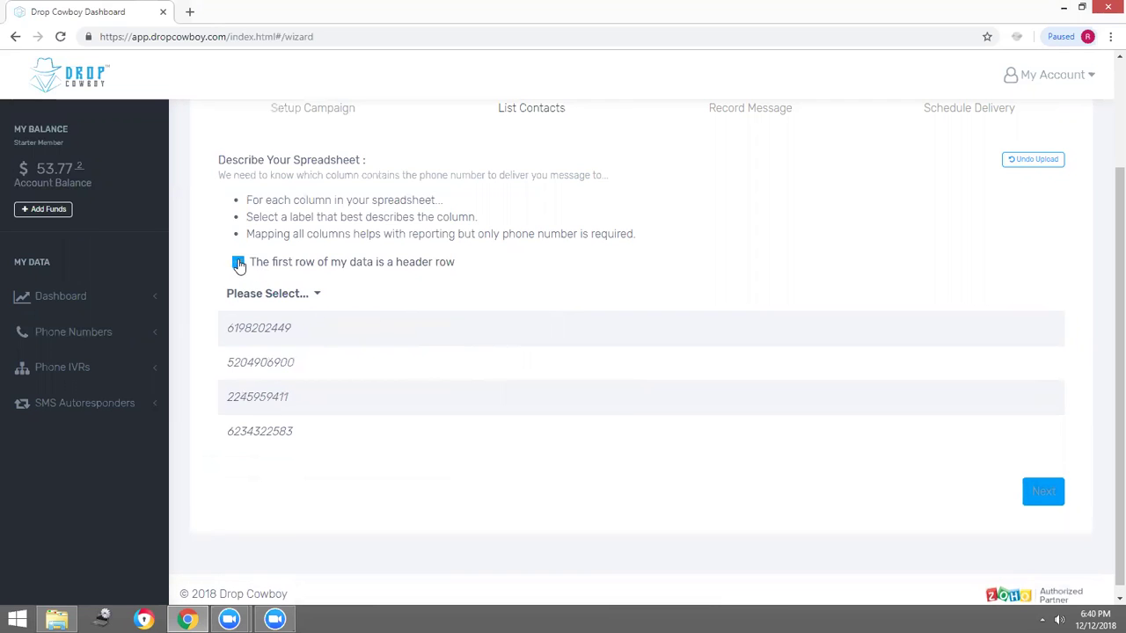
click(317, 296)
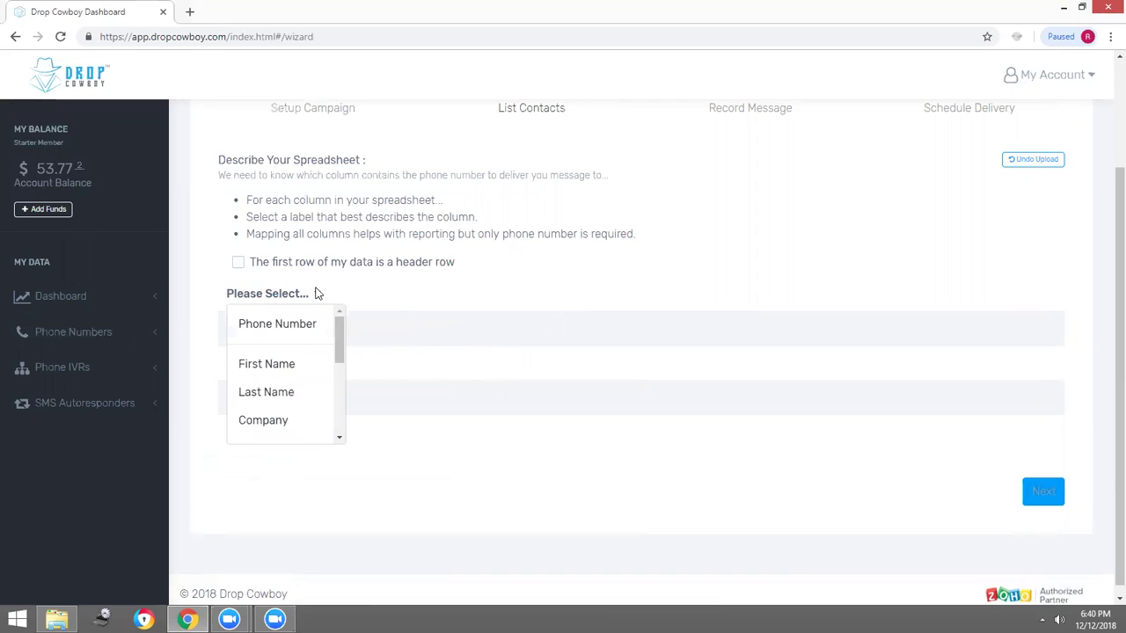
click(275, 324)
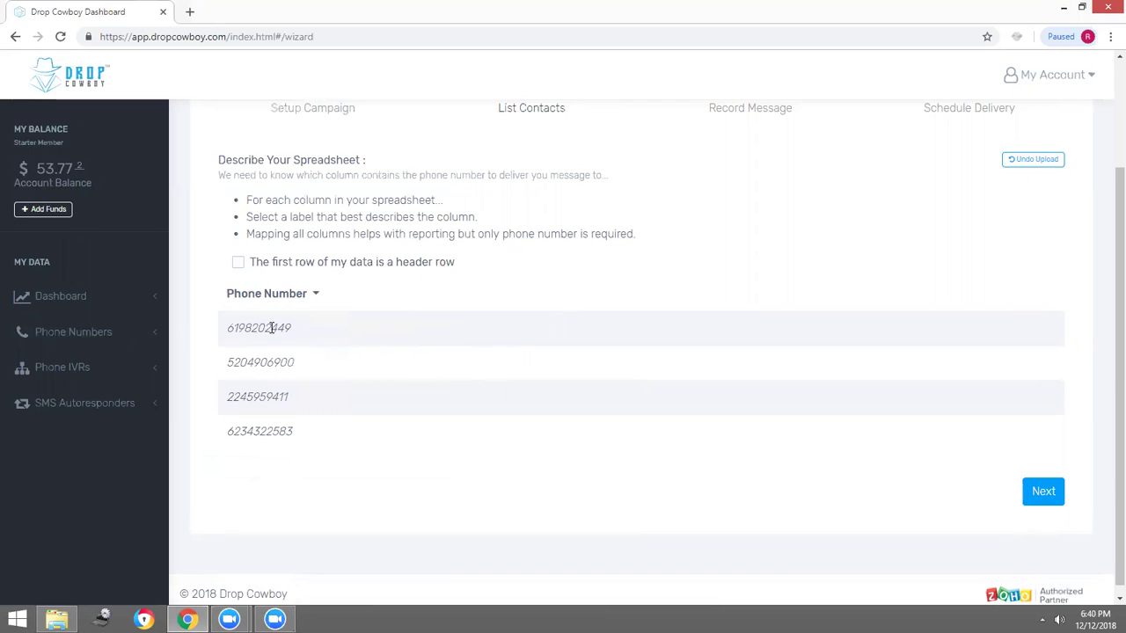
click(314, 293)
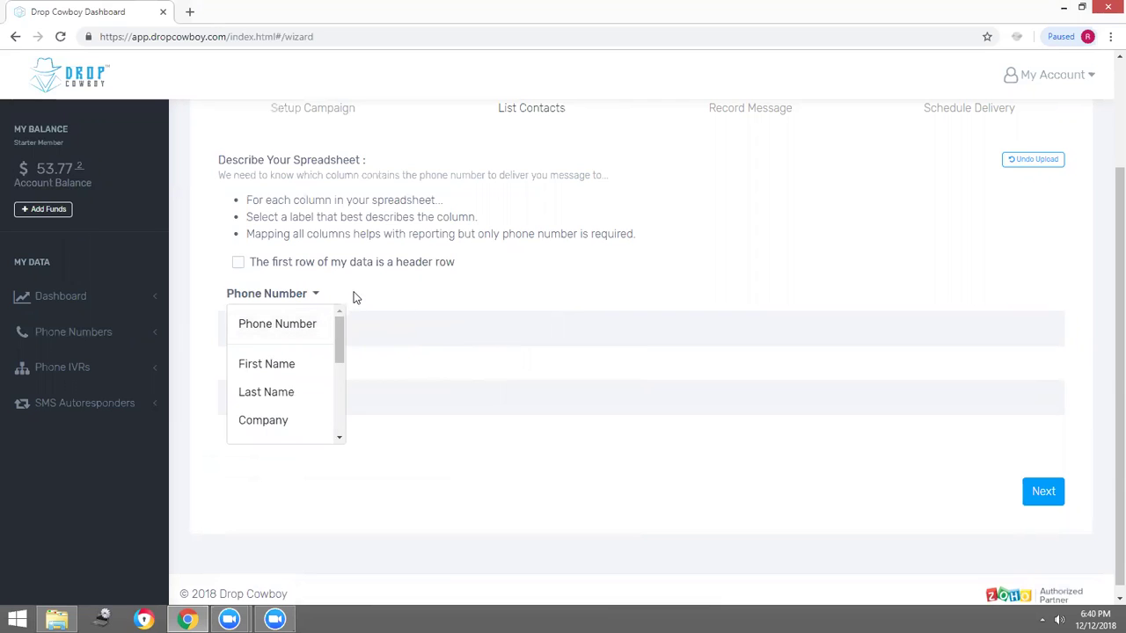
click(350, 306)
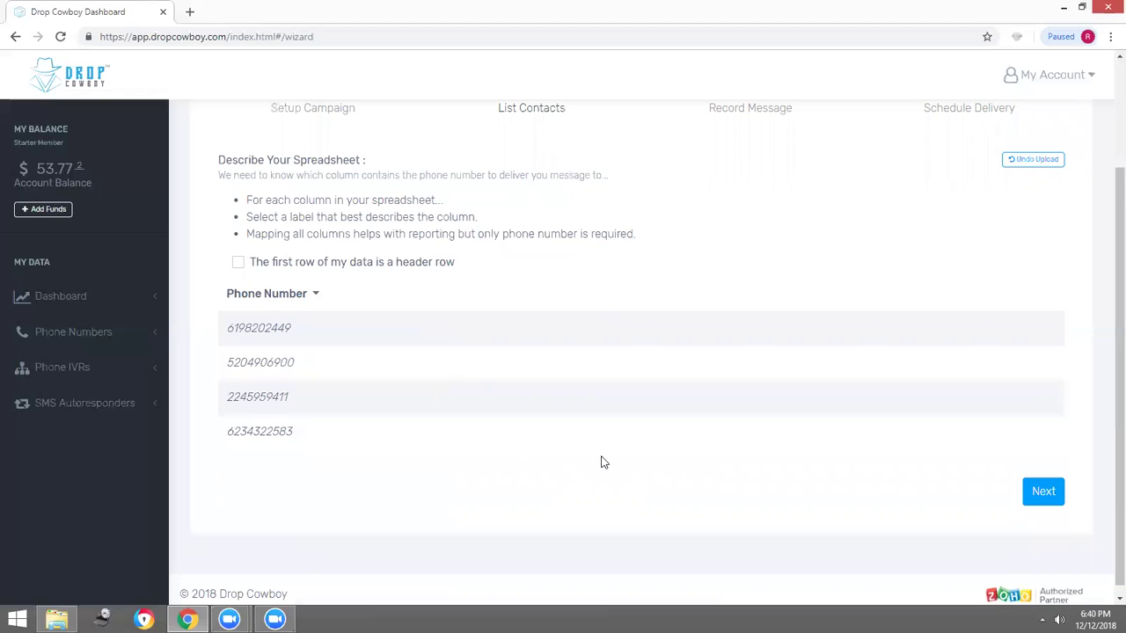
click(1032, 499)
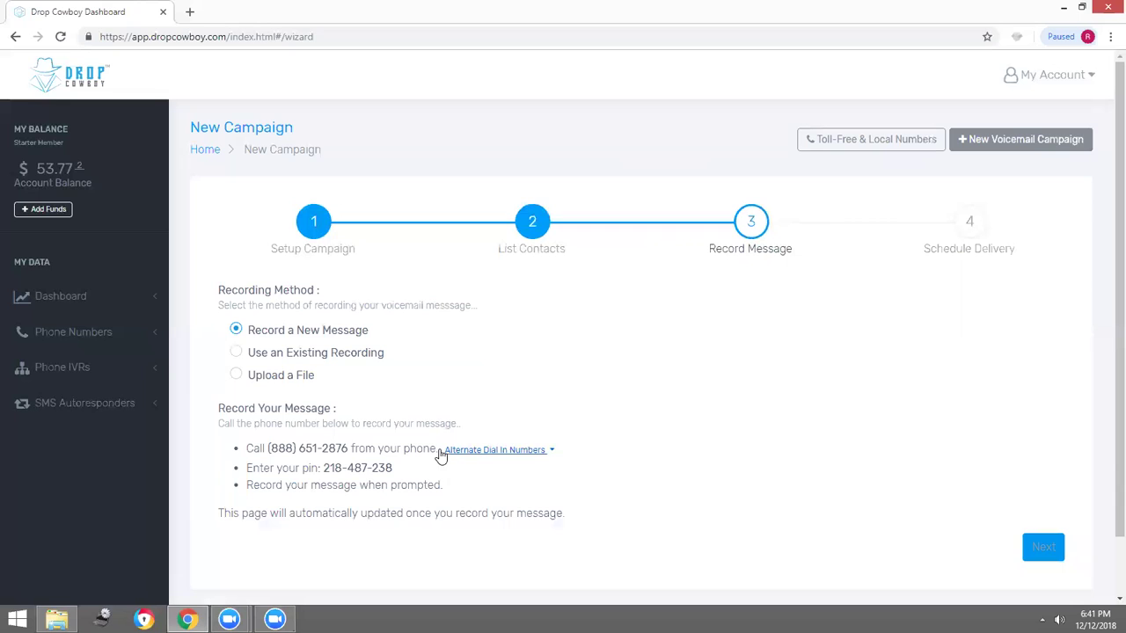
mouse_move(187, 619)
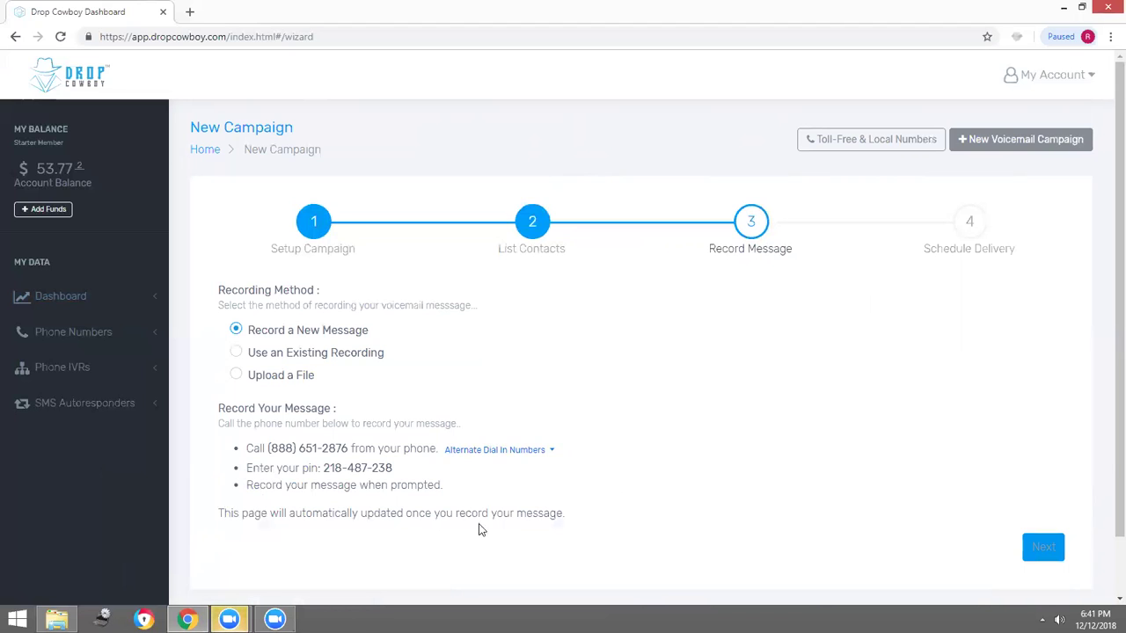
- Select the saved 'test' recording from December 12, 2018 as the voicemail message
click(235, 355)
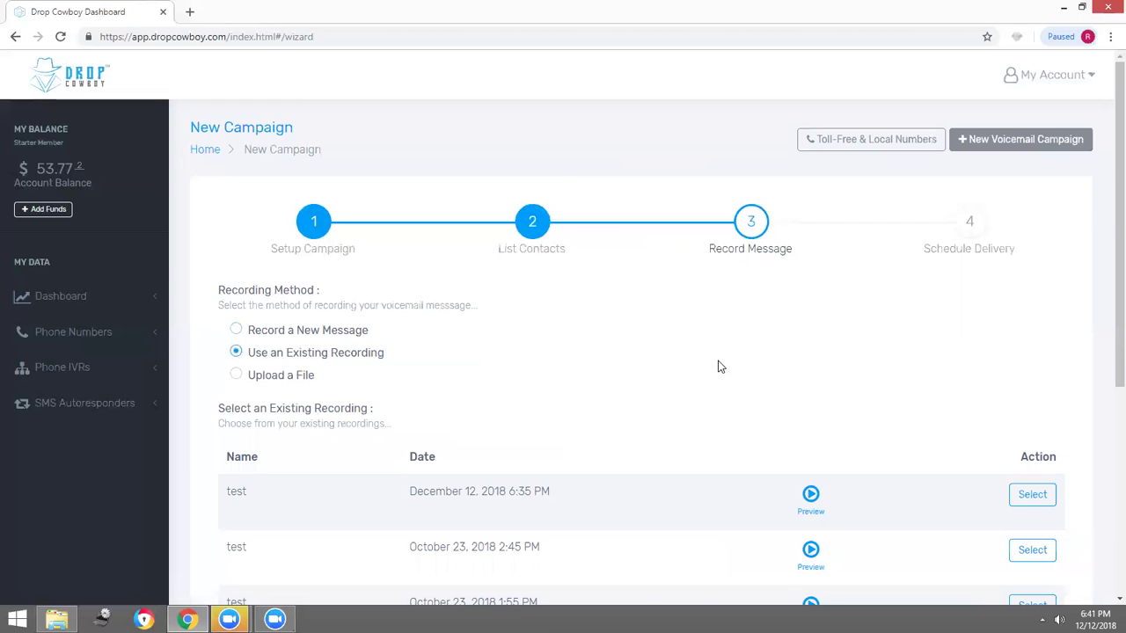
scroll(659, 373, down, 3)
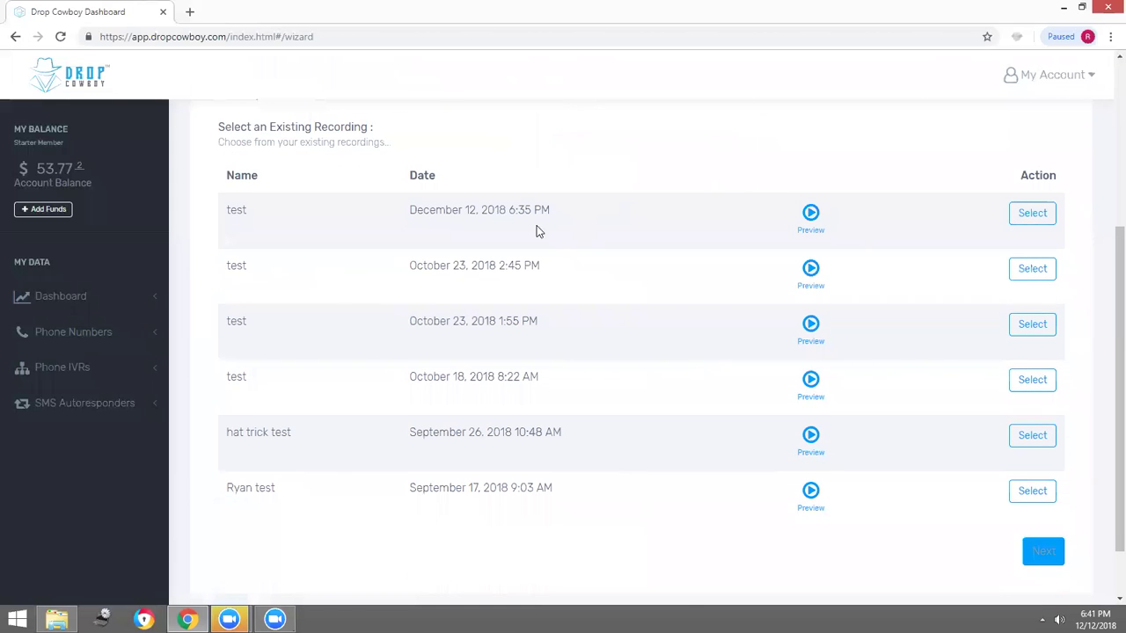
scroll(533, 168, up, 2)
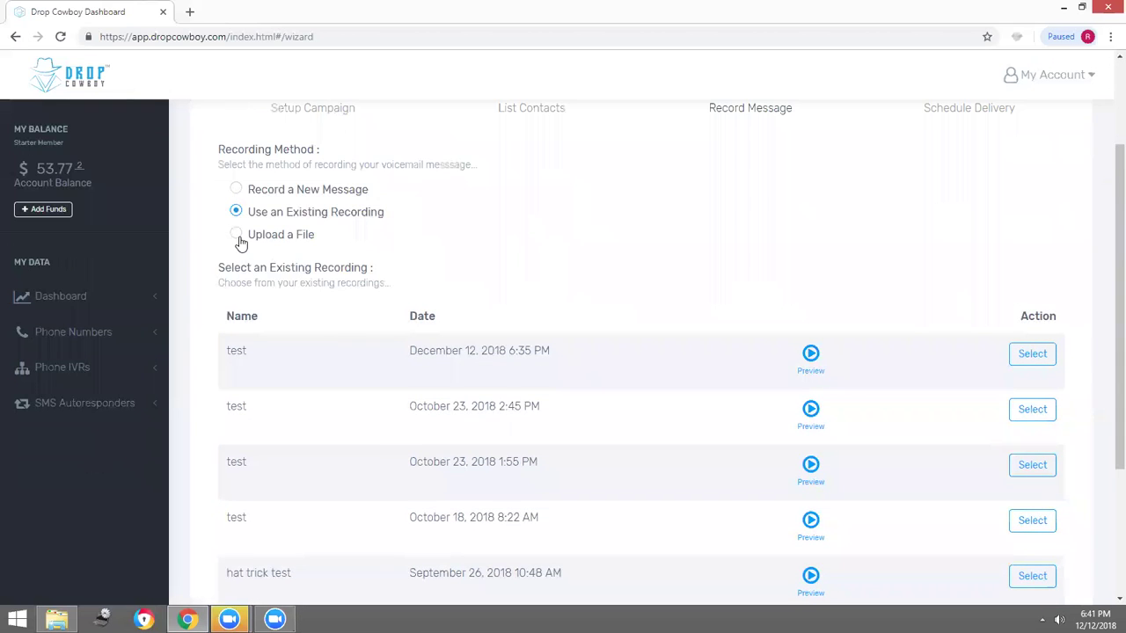
click(238, 238)
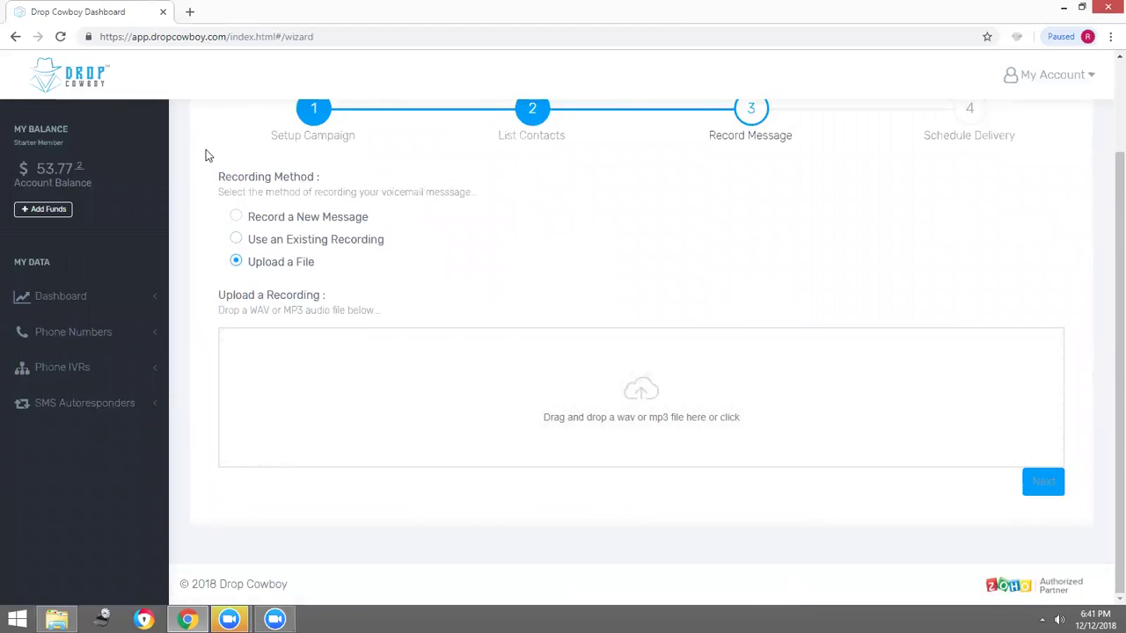
click(237, 240)
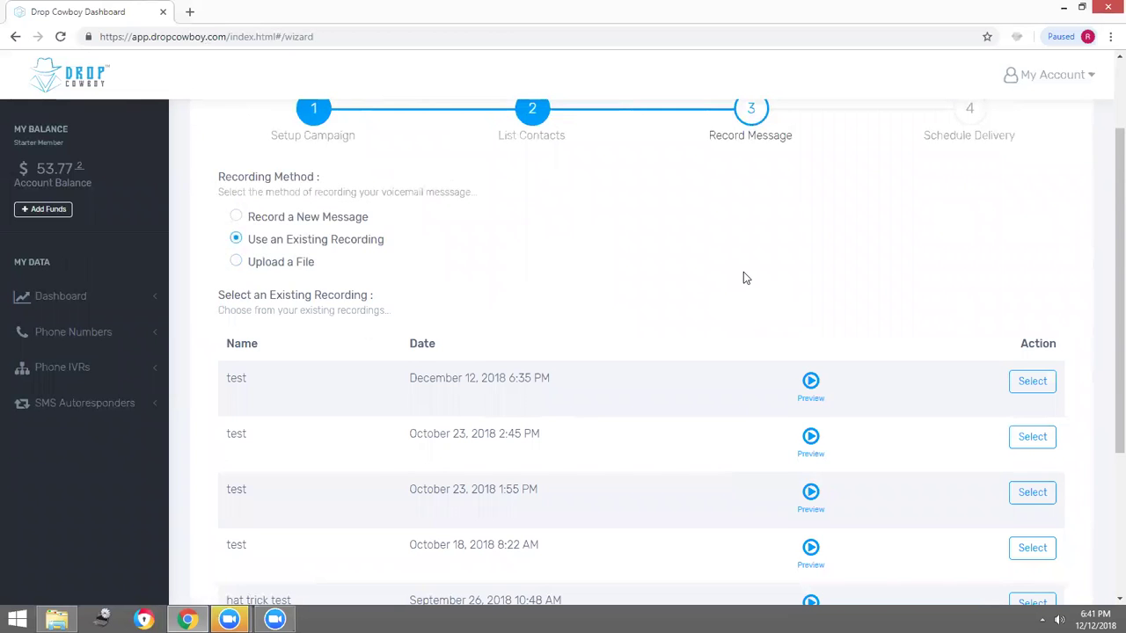
scroll(743, 277, down, 2)
click(1032, 247)
scroll(942, 191, down, 2)
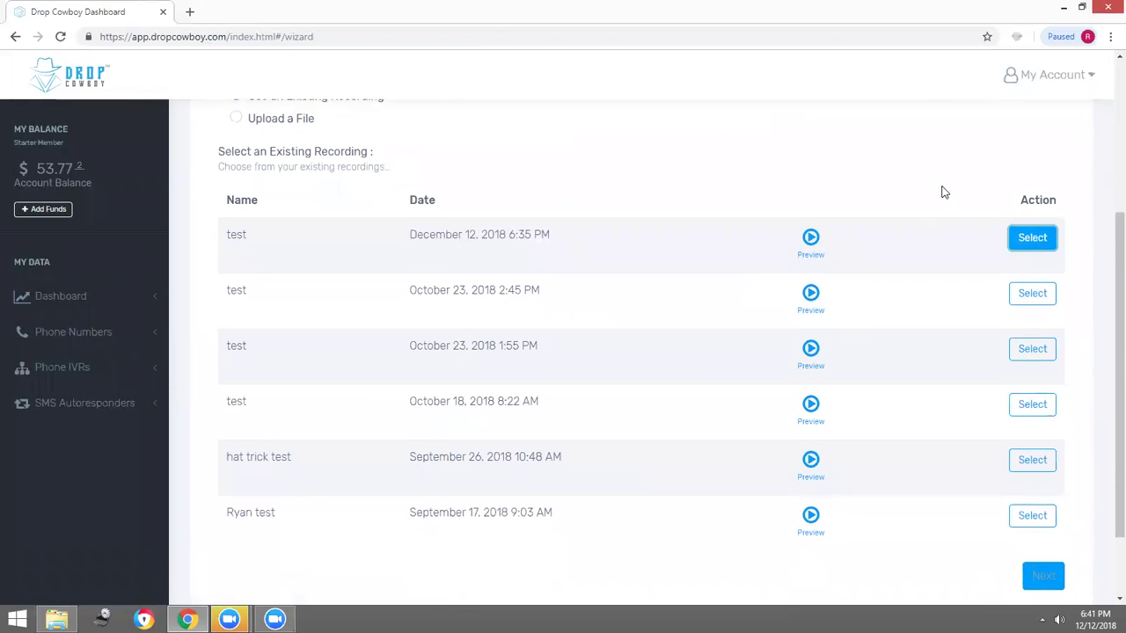
- Advance to the Schedule Delivery step and pick the set-date 'Schedule Delivery' option
click(1023, 483)
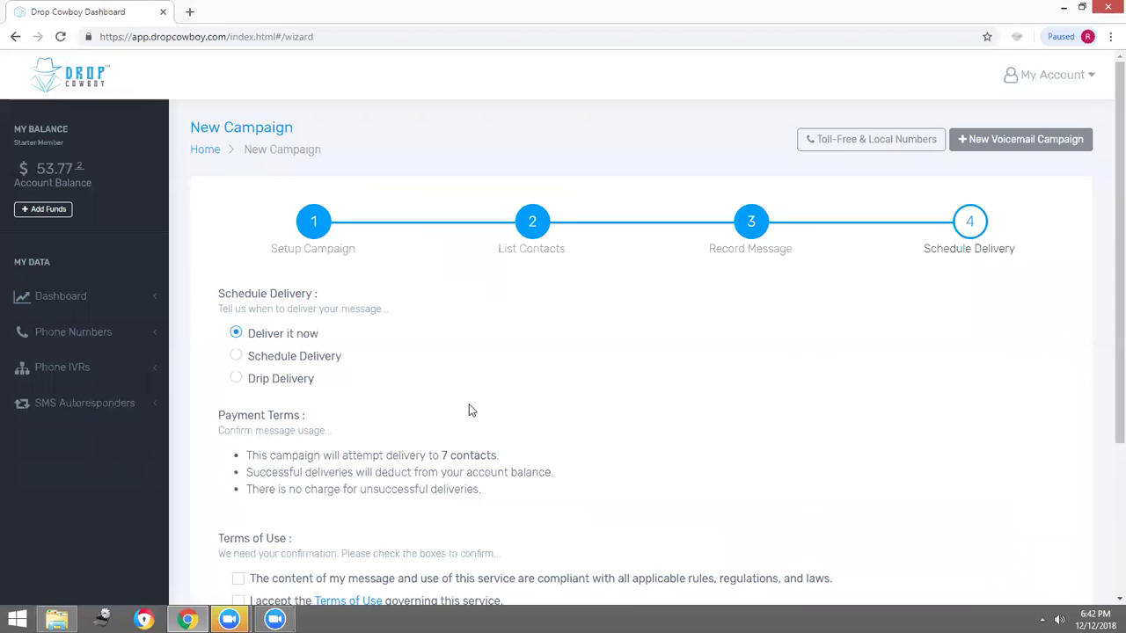
scroll(493, 405, down, 2)
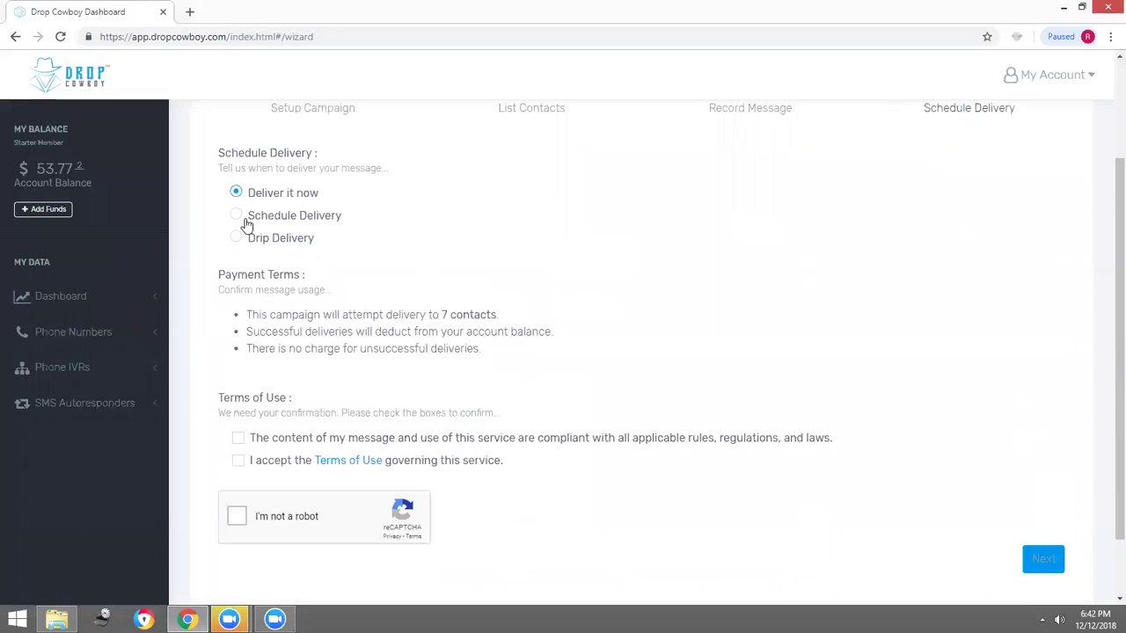
click(236, 217)
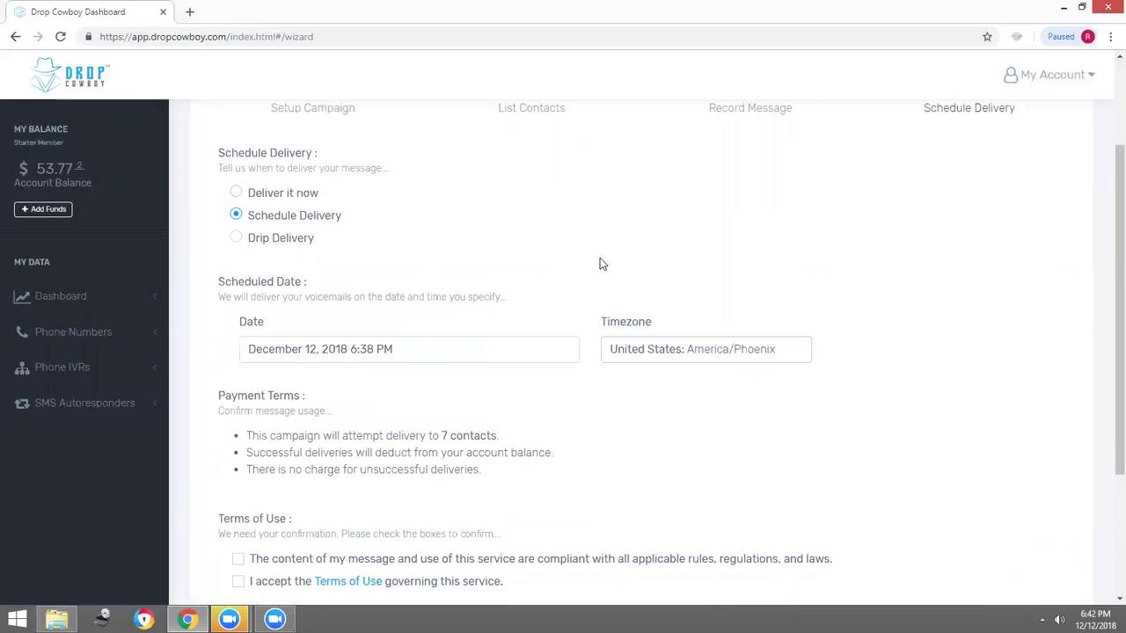
- Switch to Drip Delivery and change the drip rate from 200 to 400 messages per hour
click(234, 238)
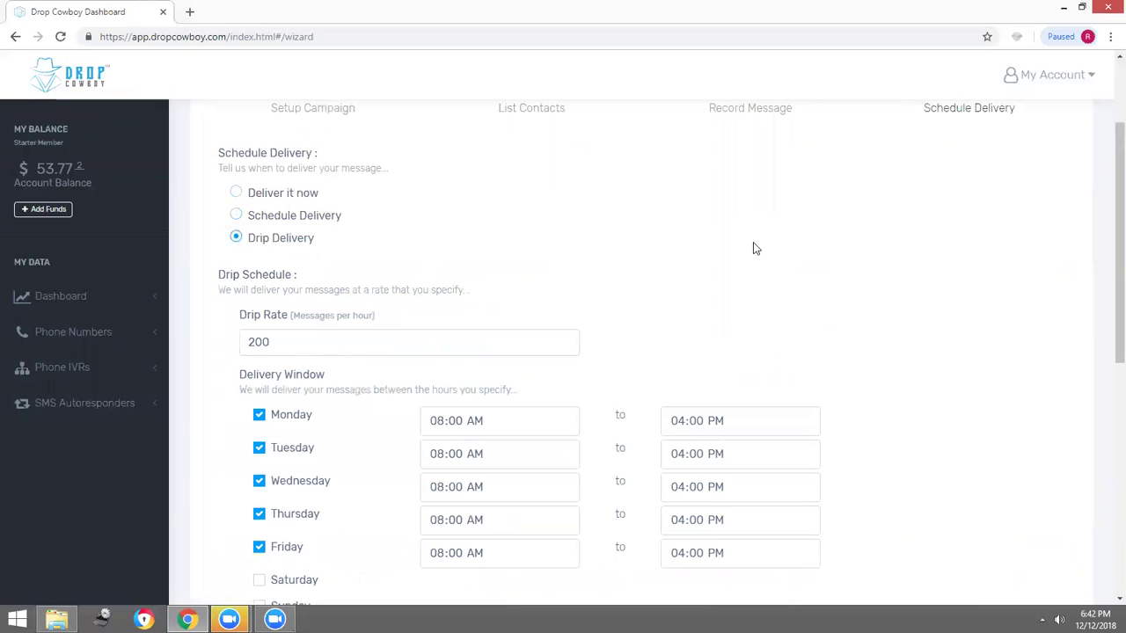
scroll(289, 158, down, 3)
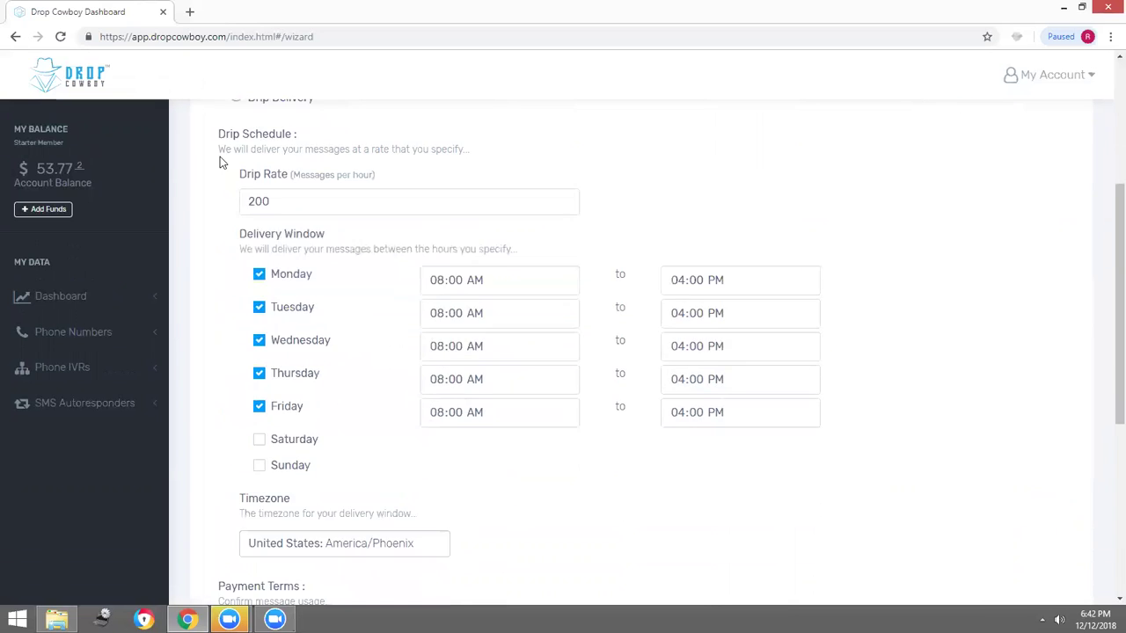
click(278, 201)
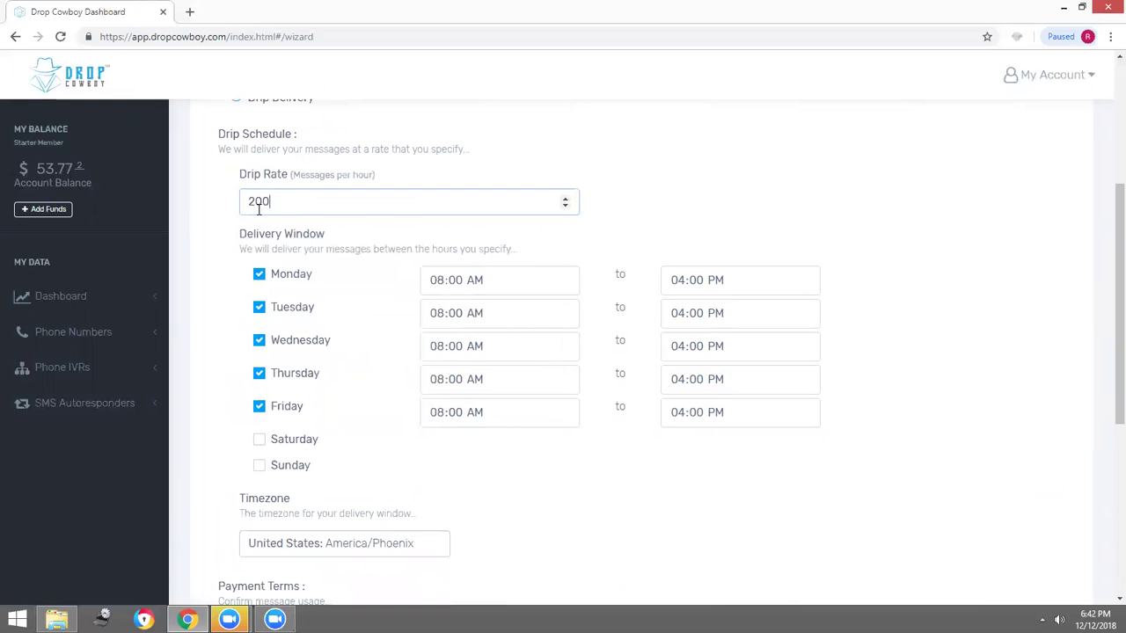
key(BackSpace)
key(BackSpace)
key(BackSpace)
text(400)
click(259, 307)
click(259, 333)
click(259, 359)
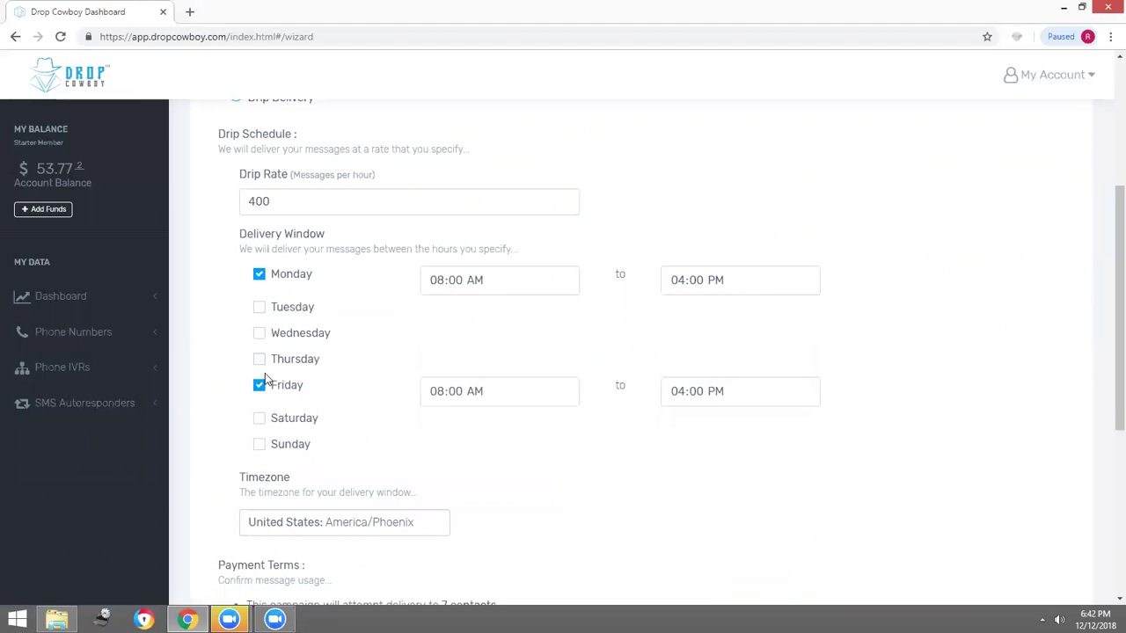
click(263, 381)
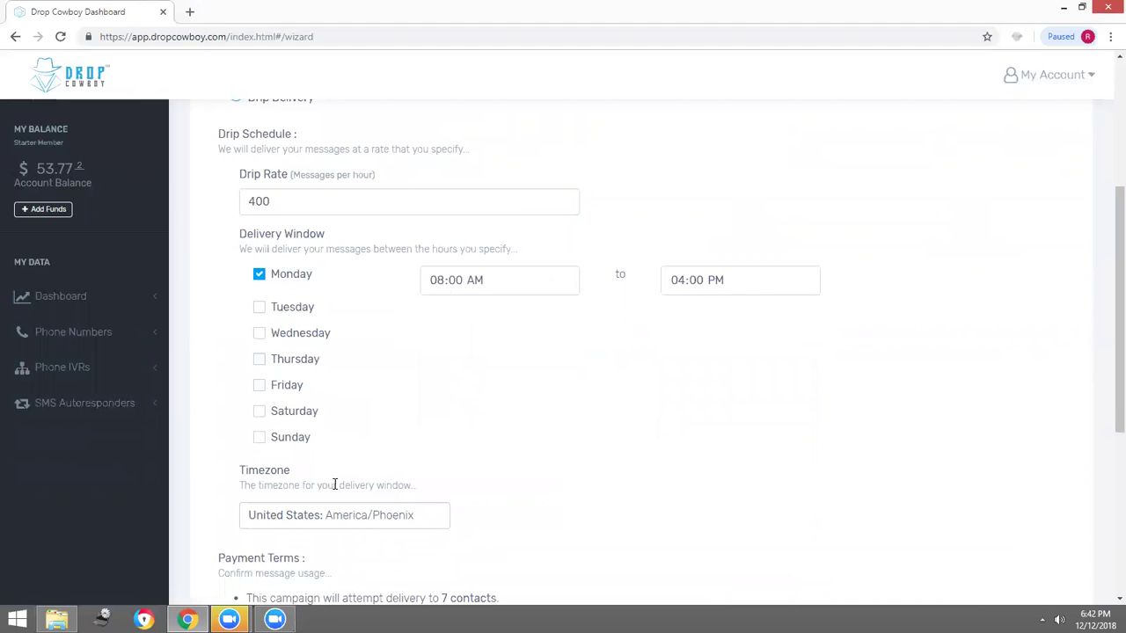
scroll(327, 334, down, 2)
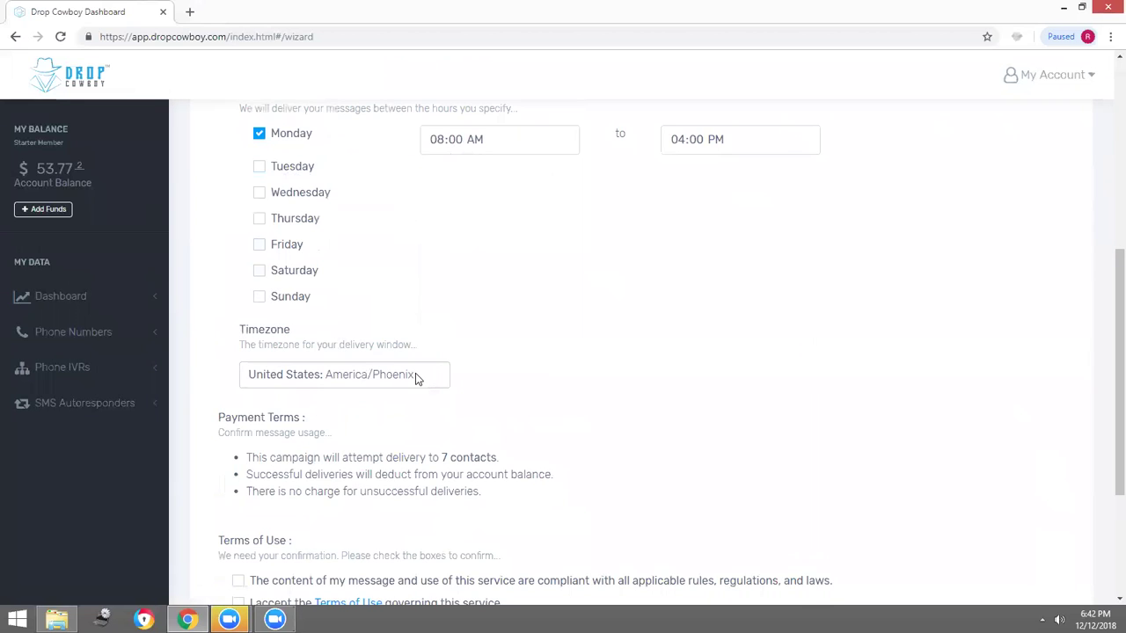
scroll(431, 376, up, 5)
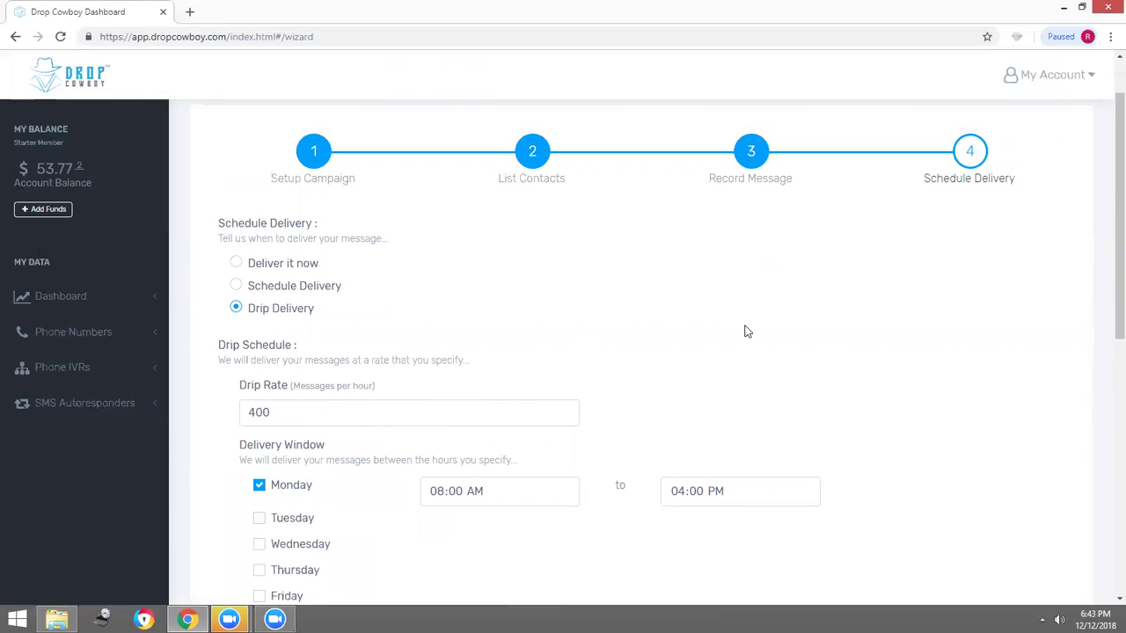
scroll(744, 331, down, 3)
click(259, 307)
click(260, 340)
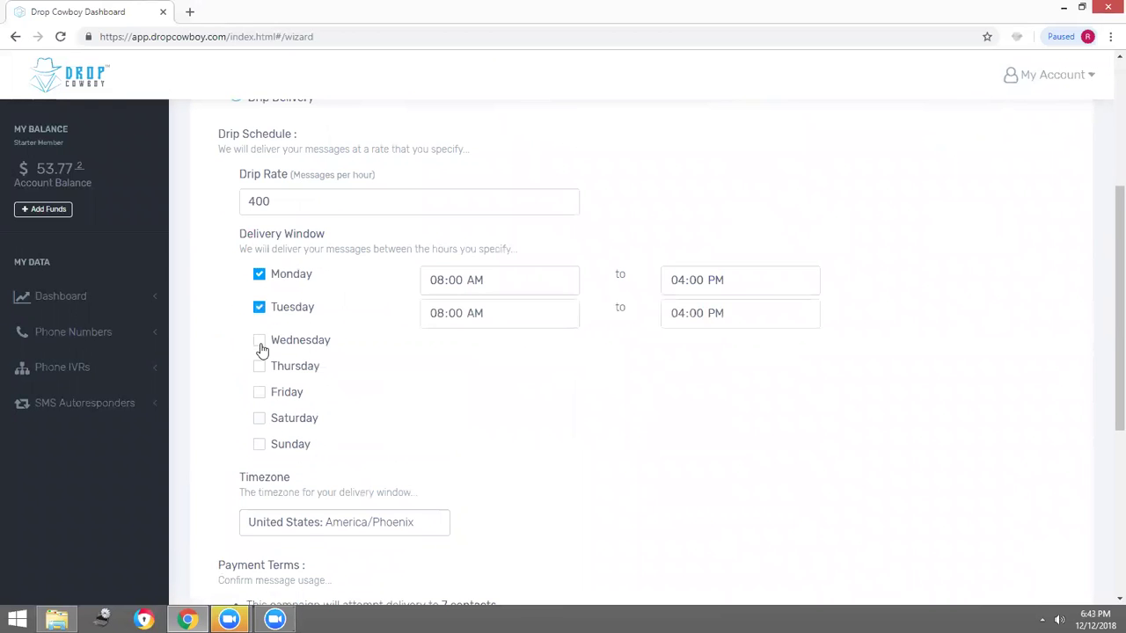
click(262, 374)
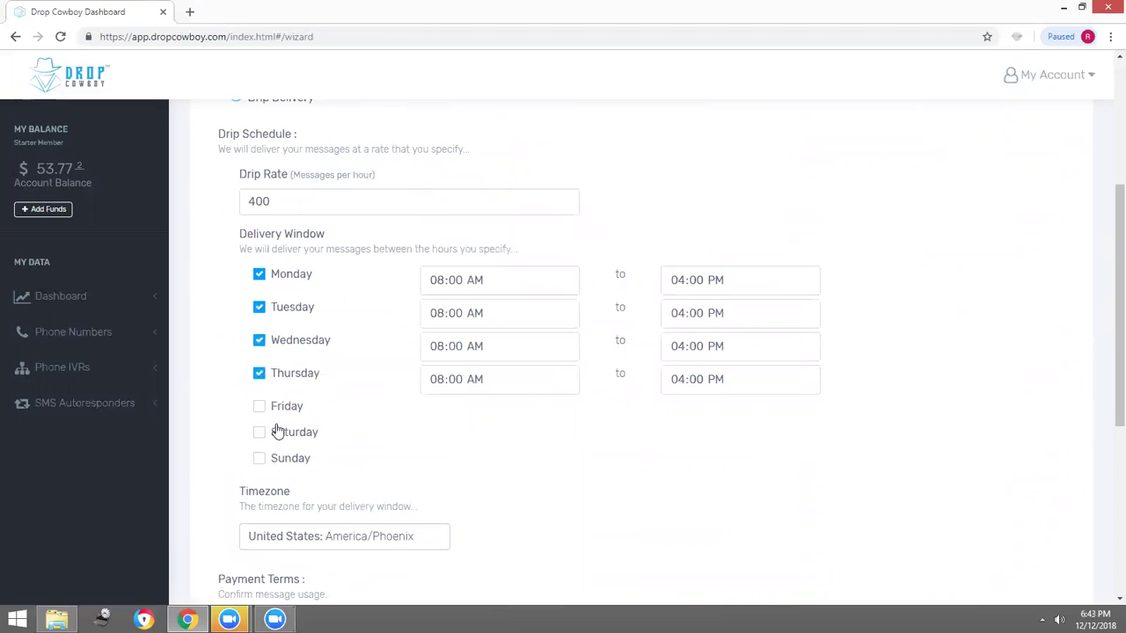
click(259, 408)
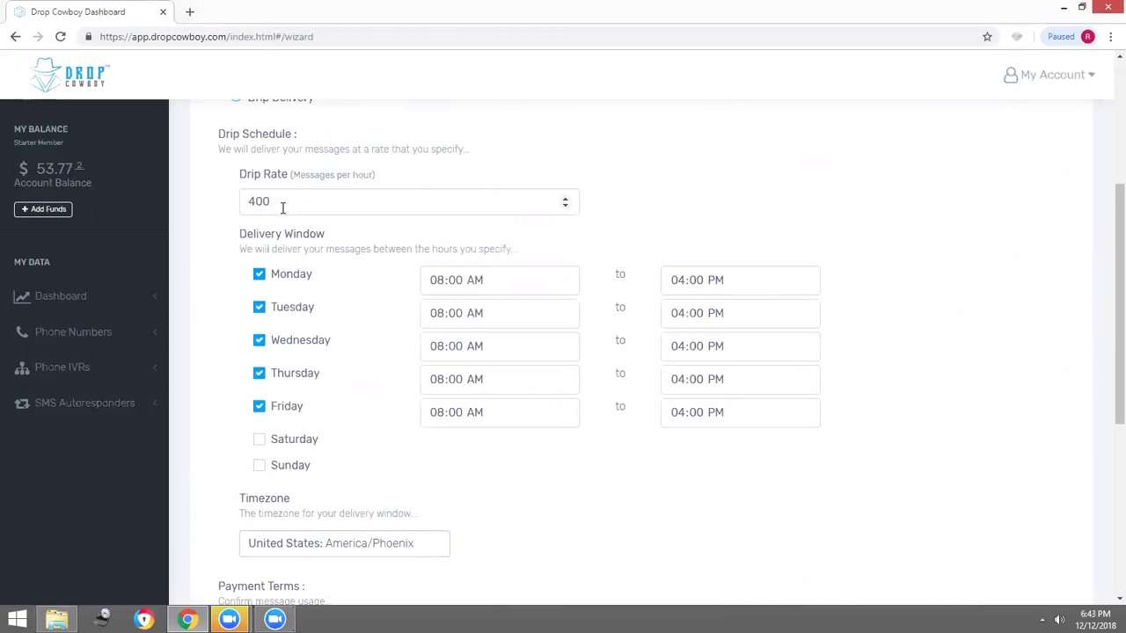
- Choose 'Deliver it now' and tick both Terms of Use confirmations and the robot check
scroll(532, 440, down, 4)
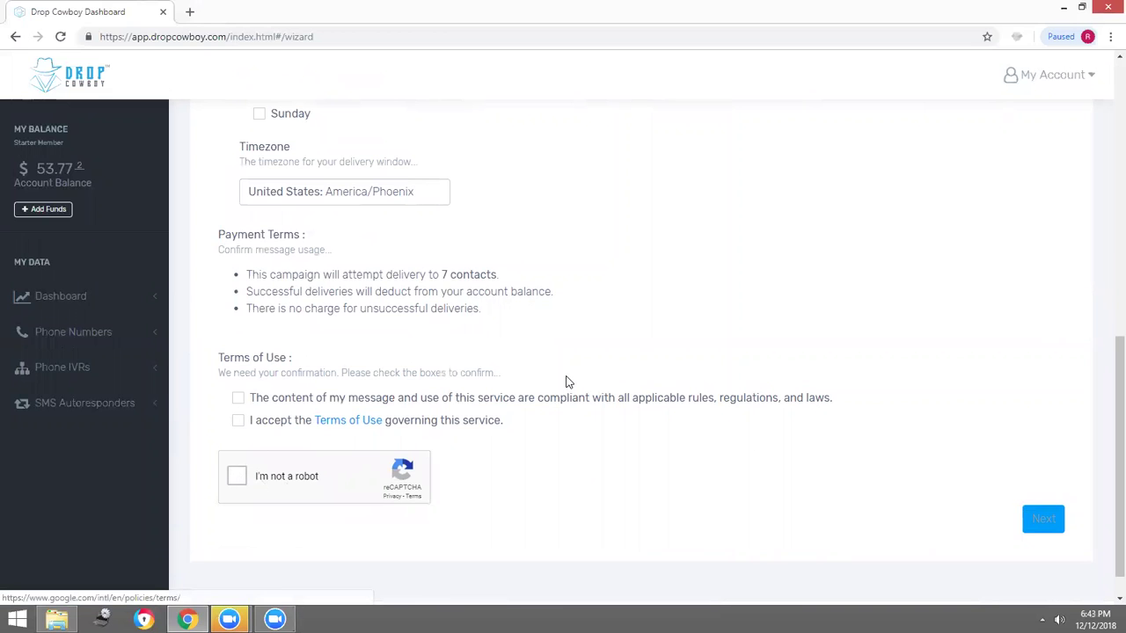
scroll(566, 382, up, 6)
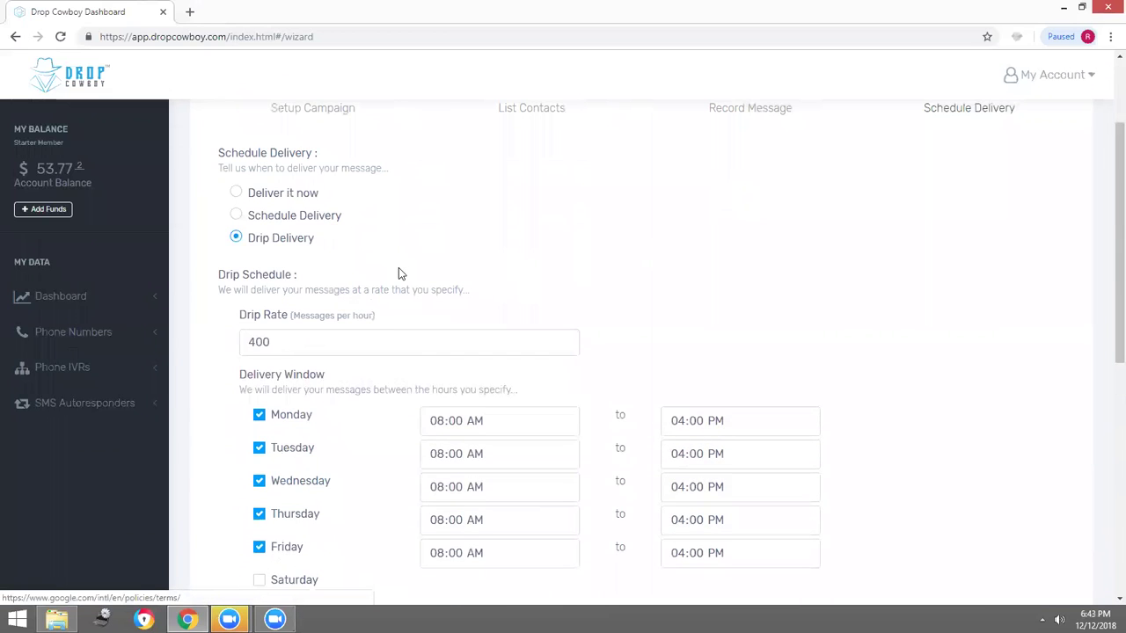
click(237, 194)
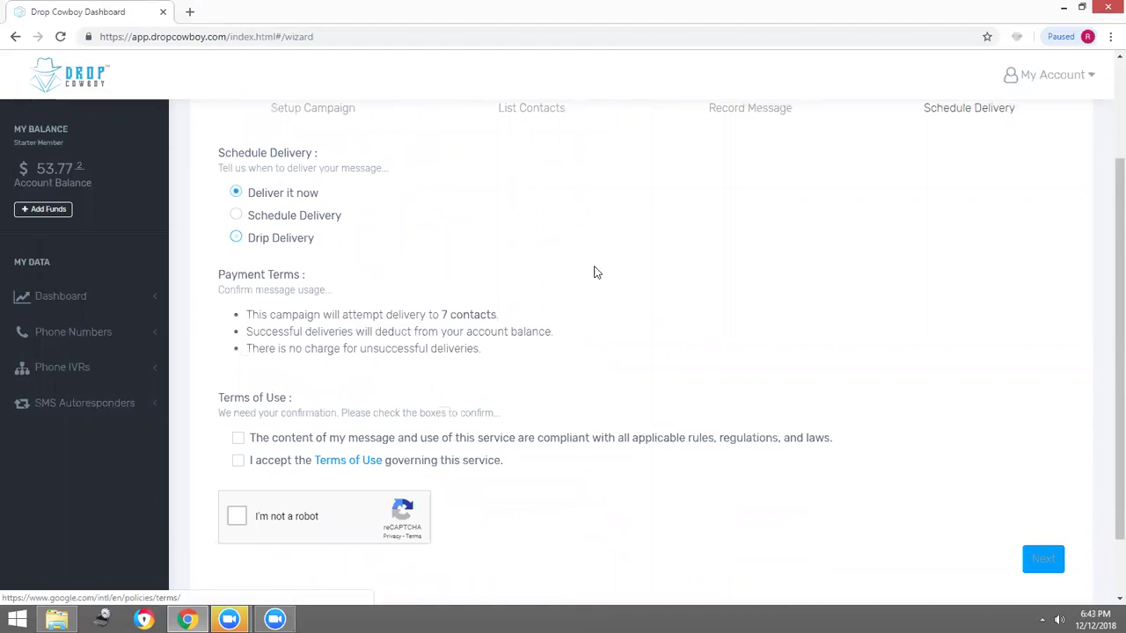
scroll(607, 264, down, 1)
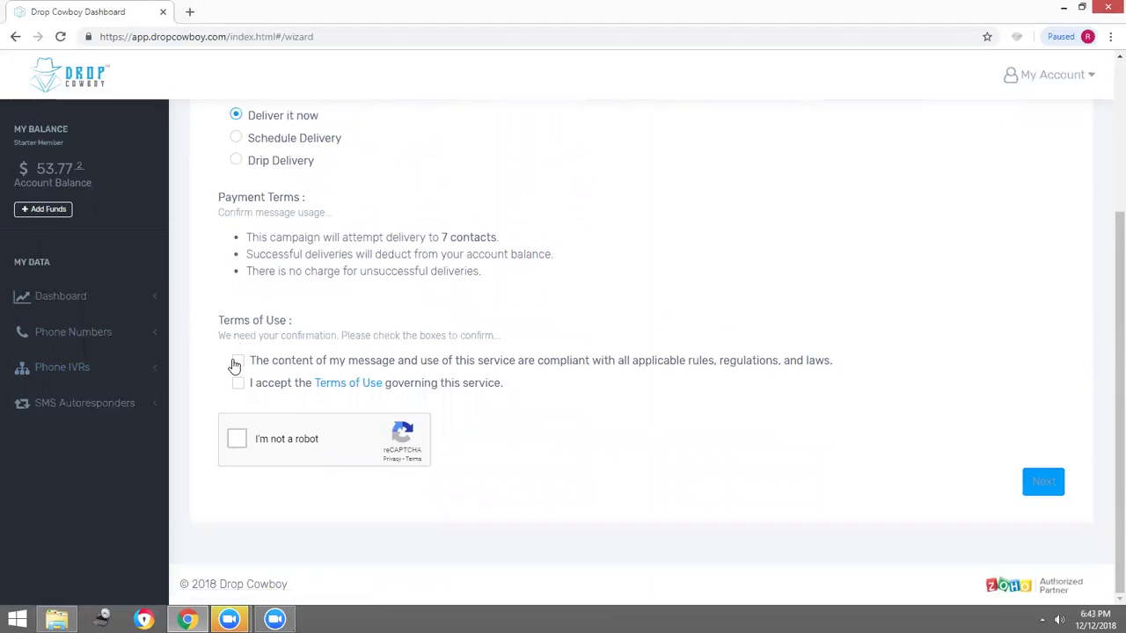
double_click(253, 383)
click(239, 385)
scroll(556, 330, up, 1)
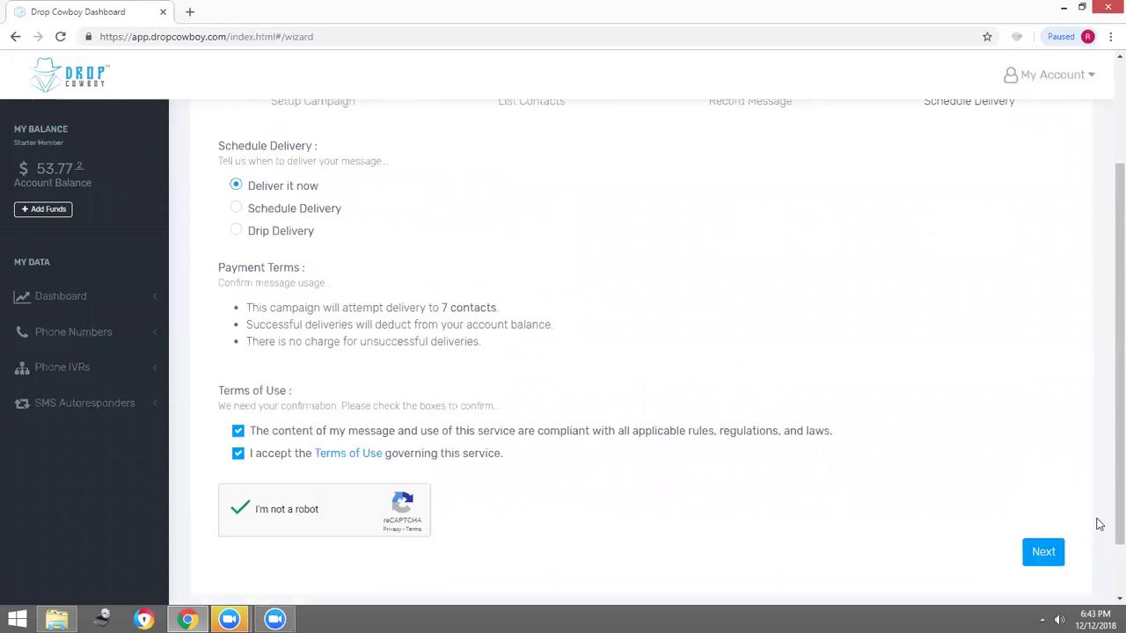
- Submit the 'test' campaign for immediate delivery to its contacts
click(1058, 559)
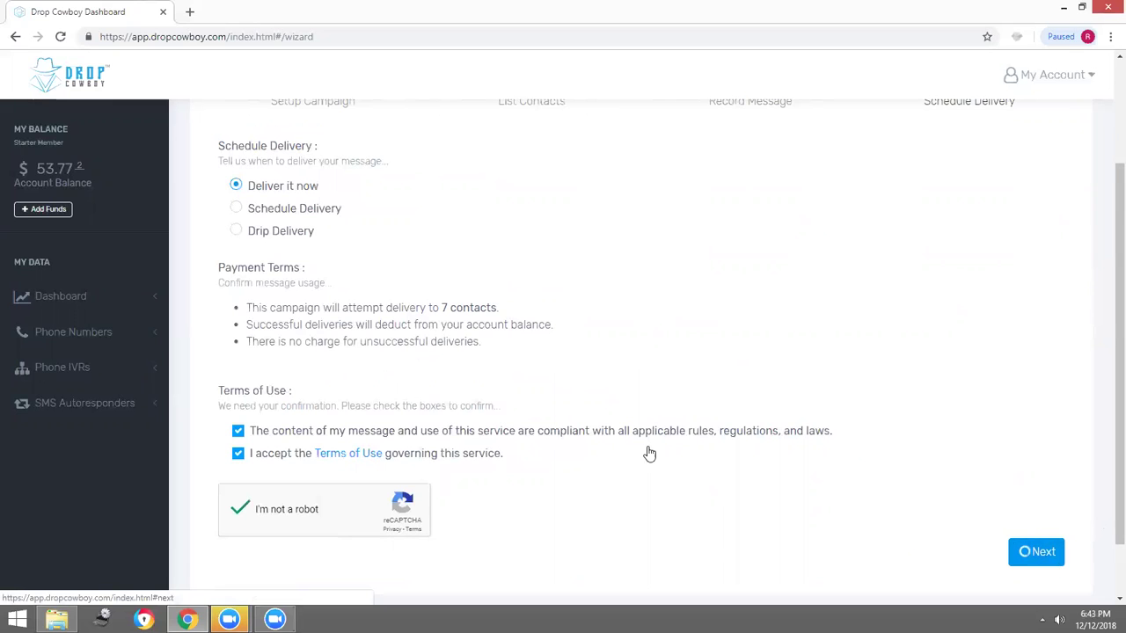